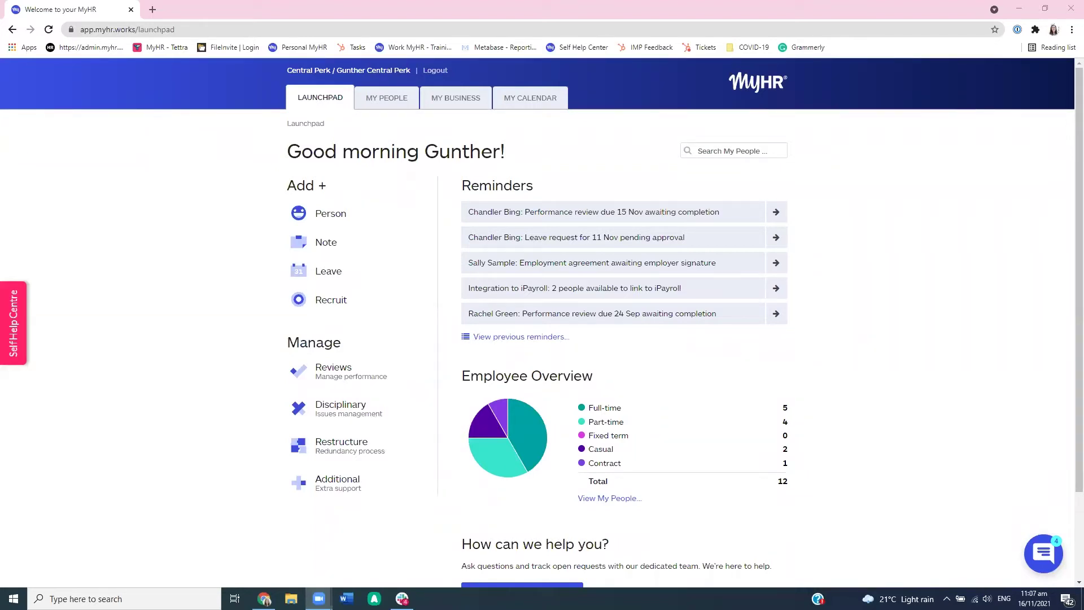
- View the agreement request dated Mon 15 Nov among the open Ask Us requests and return to the request list
left_click(1044, 566)
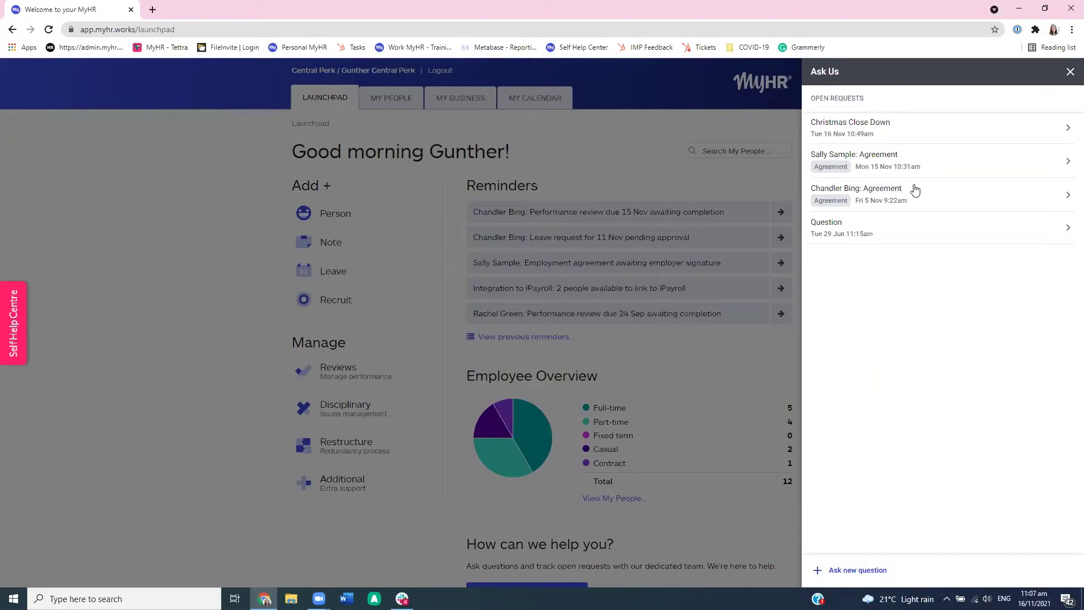
left_click(903, 166)
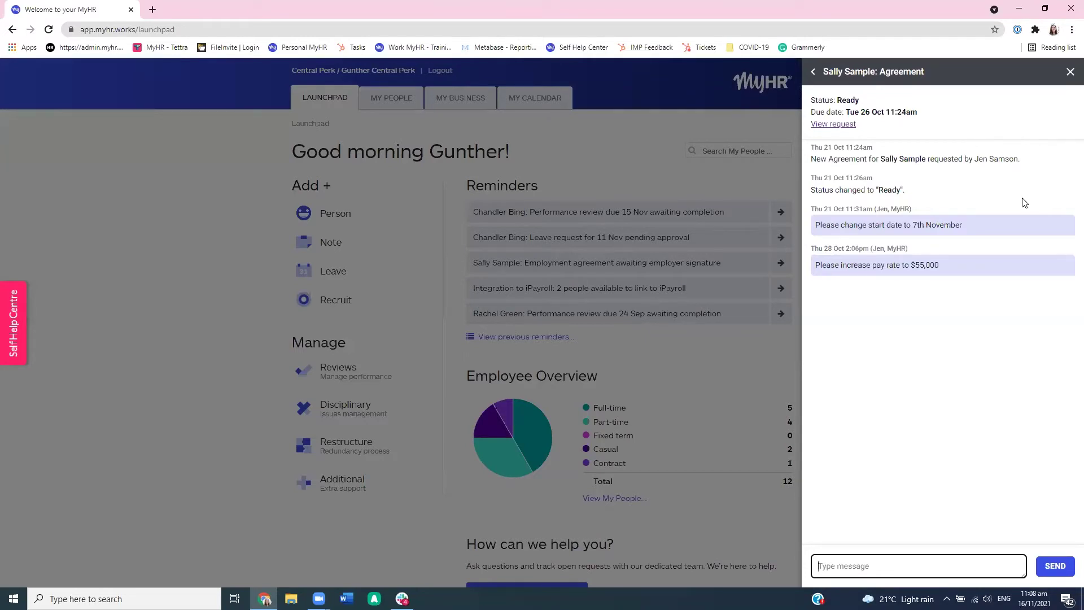
left_click(814, 73)
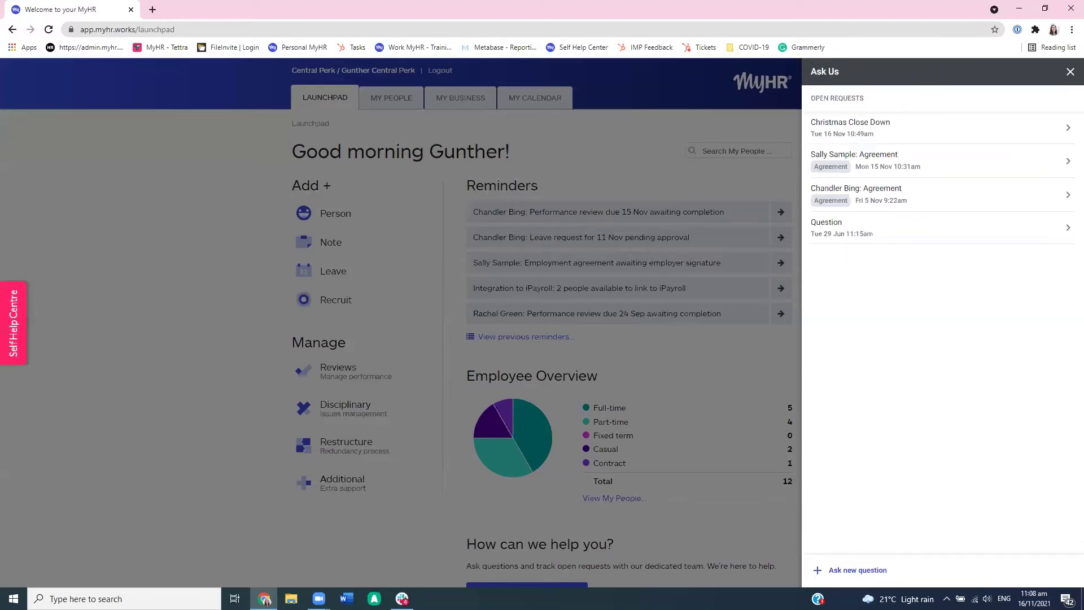
- View the blank form for asking a new question, leave it unsent and close the Ask Us panel
left_click(860, 571)
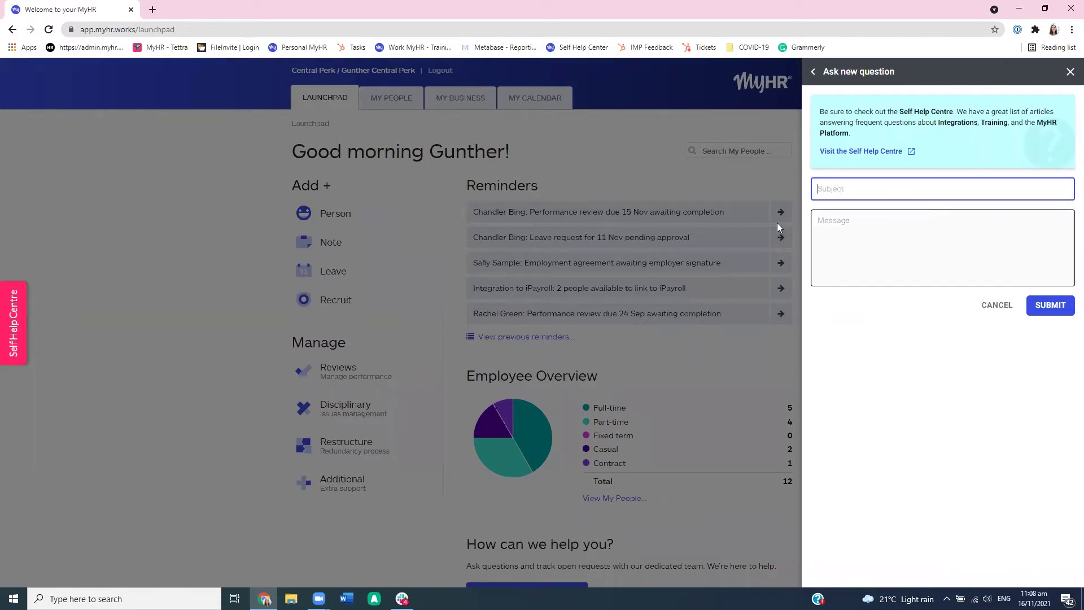
left_click(815, 75)
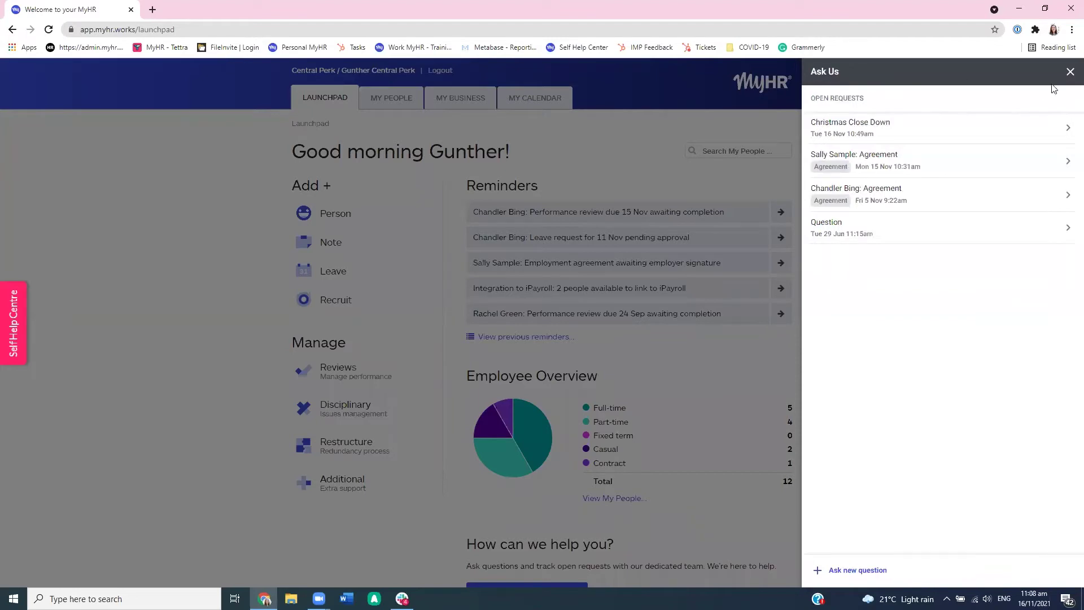
left_click(1068, 72)
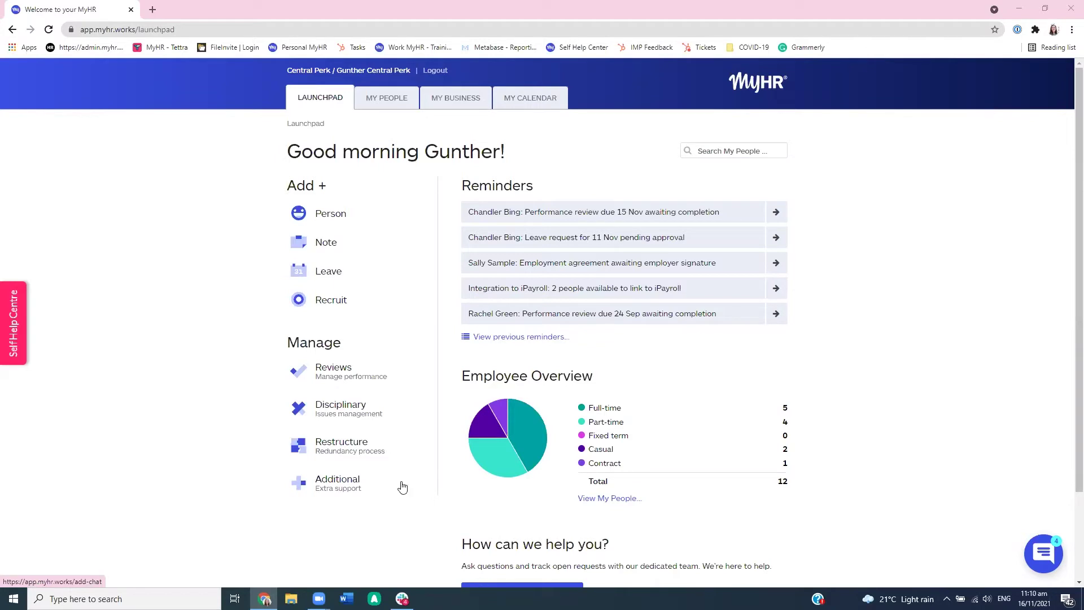
- Open the Add Person form, select New person as the employment status and view the personal details fields
left_click(350, 217)
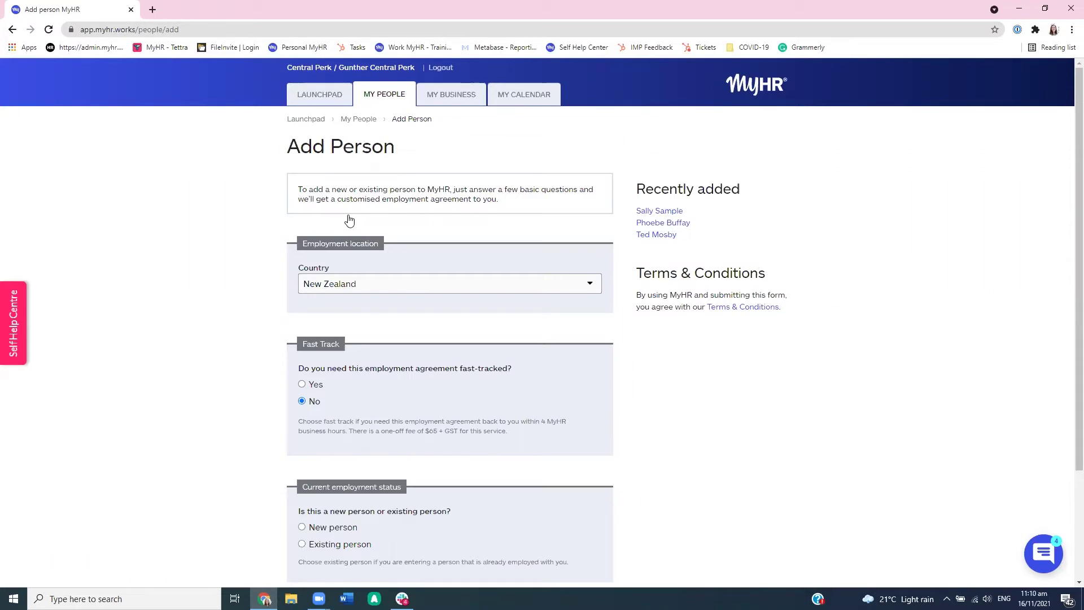
scroll(361, 268, "down", 1)
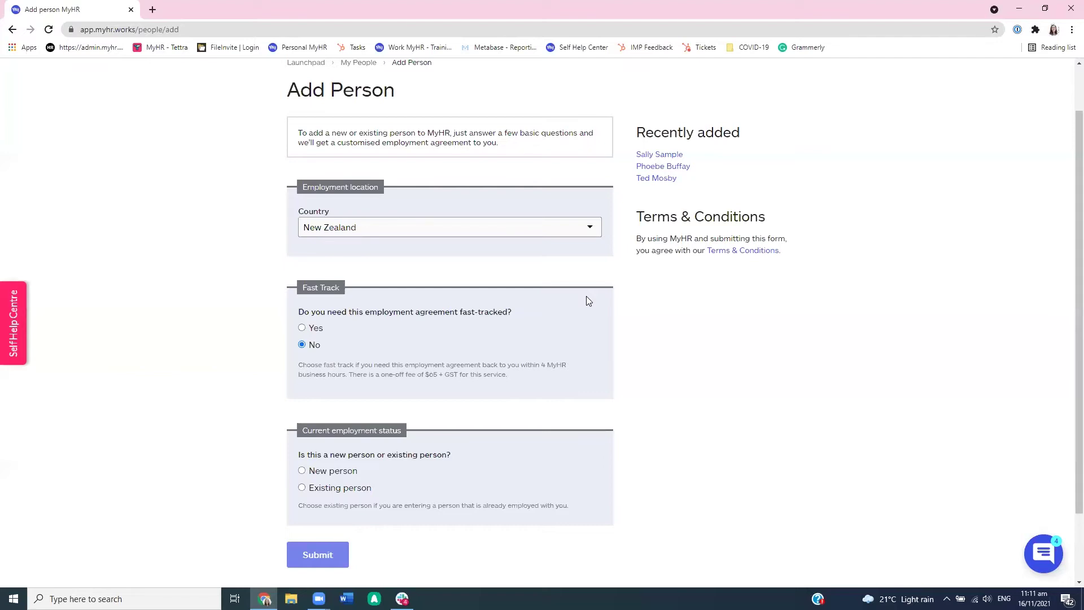
left_click(356, 470)
scroll(405, 462, "down", 3)
scroll(408, 458, "down", 5)
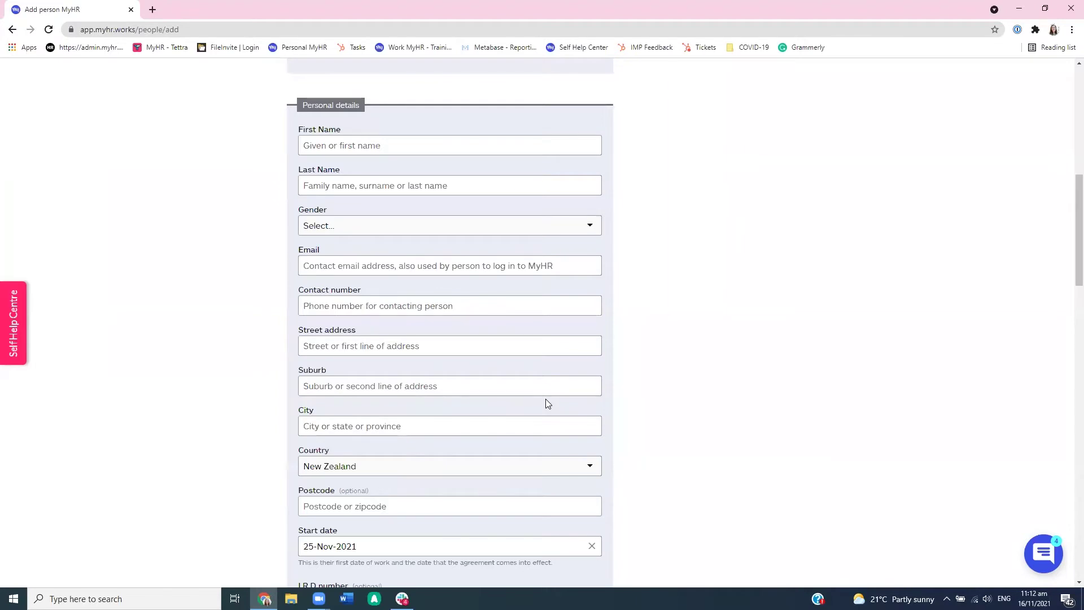
- Review the rest of the personal details and the job details, manager, department and type of employment sections
scroll(545, 398, "down", 2)
scroll(547, 397, "down", 3)
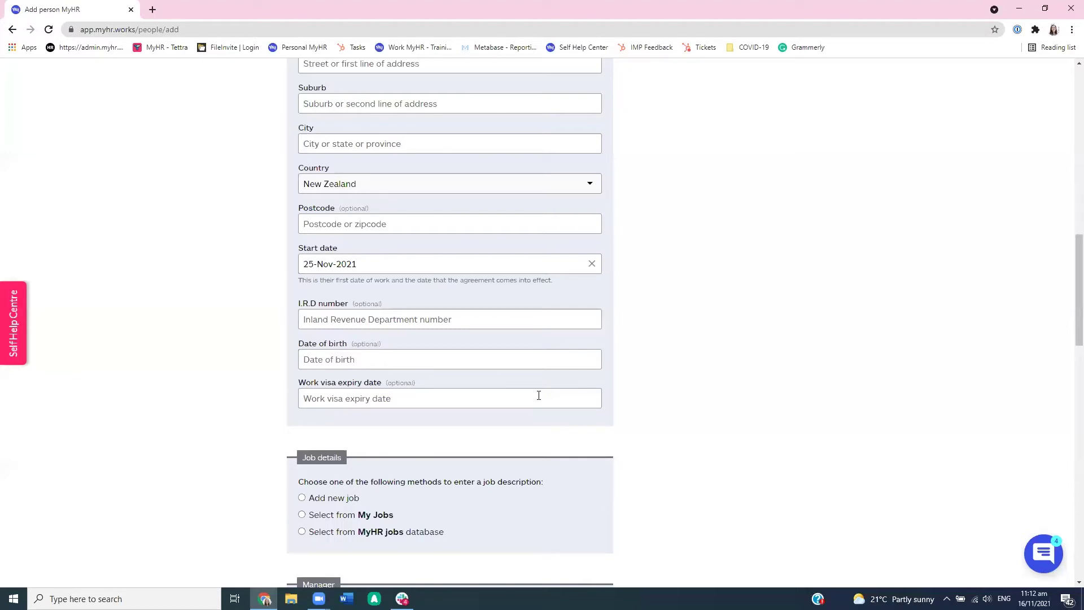
scroll(338, 313, "down", 4)
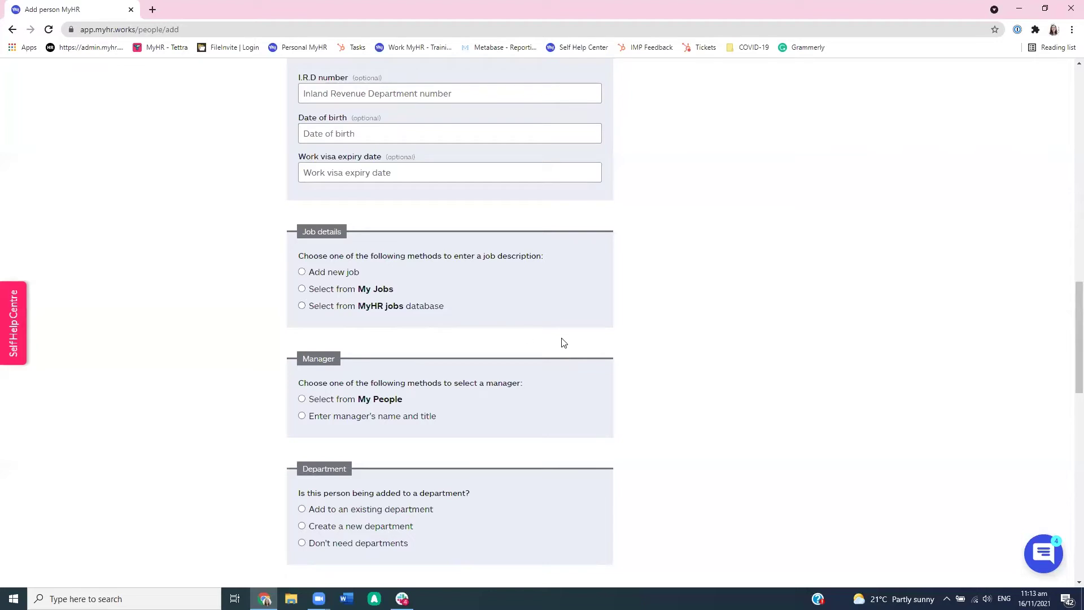
scroll(573, 341, "down", 3)
scroll(572, 343, "down", 1)
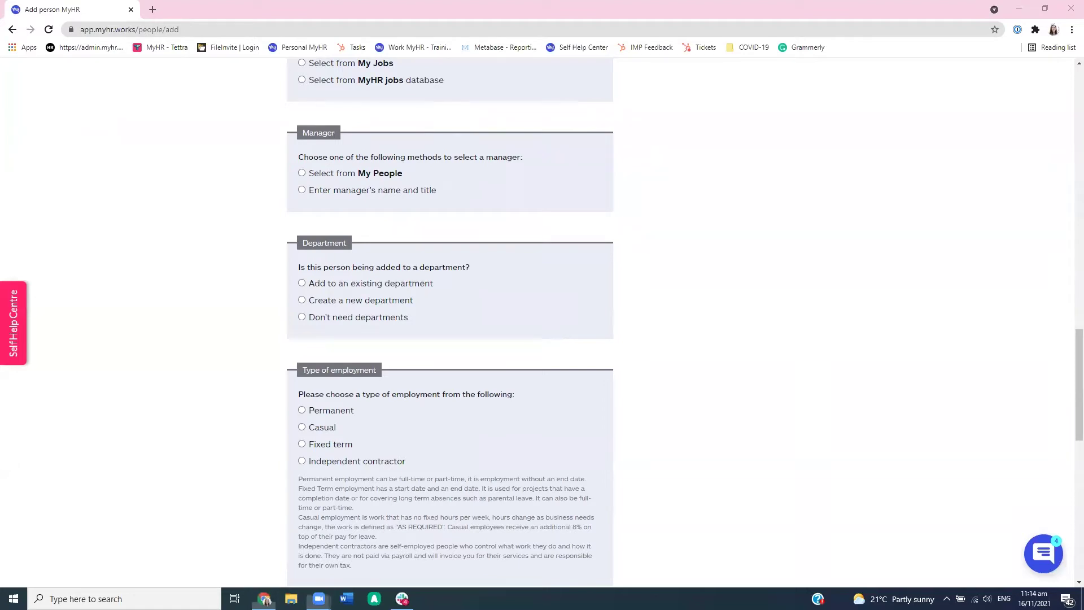
scroll(471, 268, "down", 5)
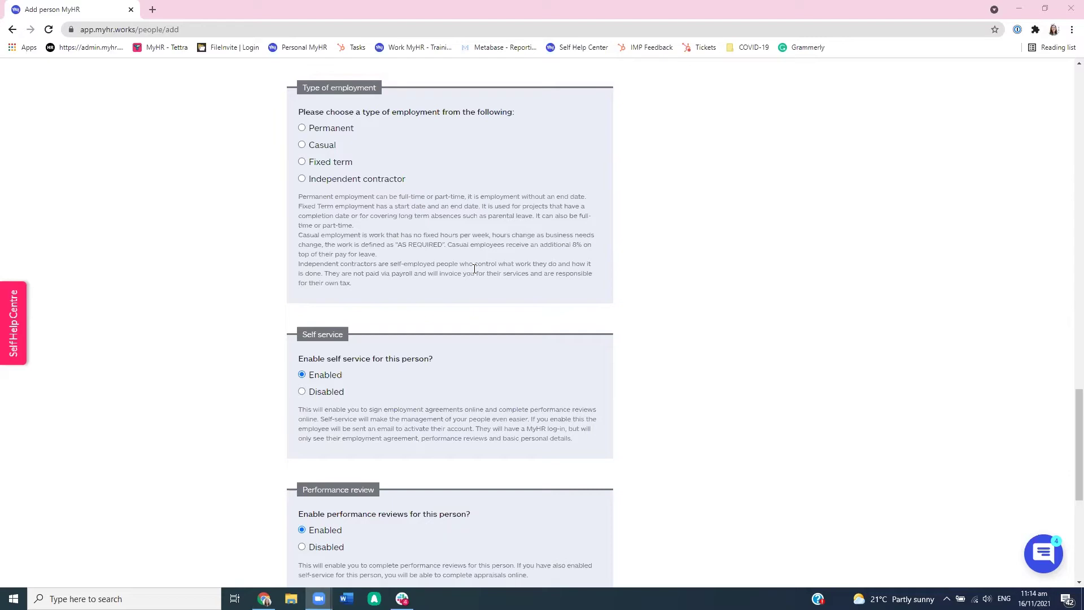
- Select Permanent as the type of employment and review its fields through to other pay or benefits
left_click(344, 129)
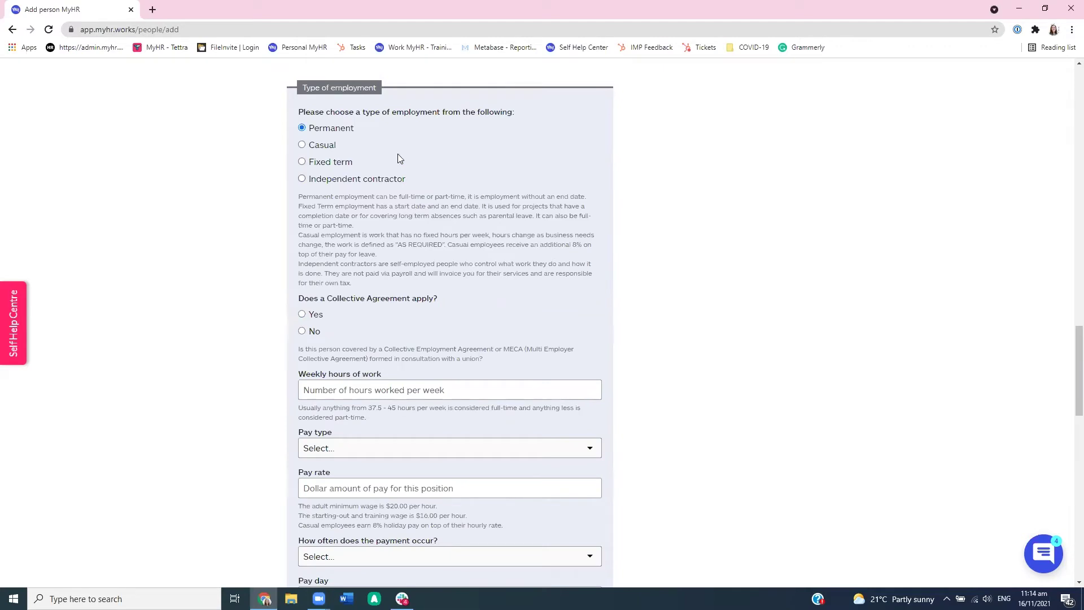
scroll(380, 423, "down", 1)
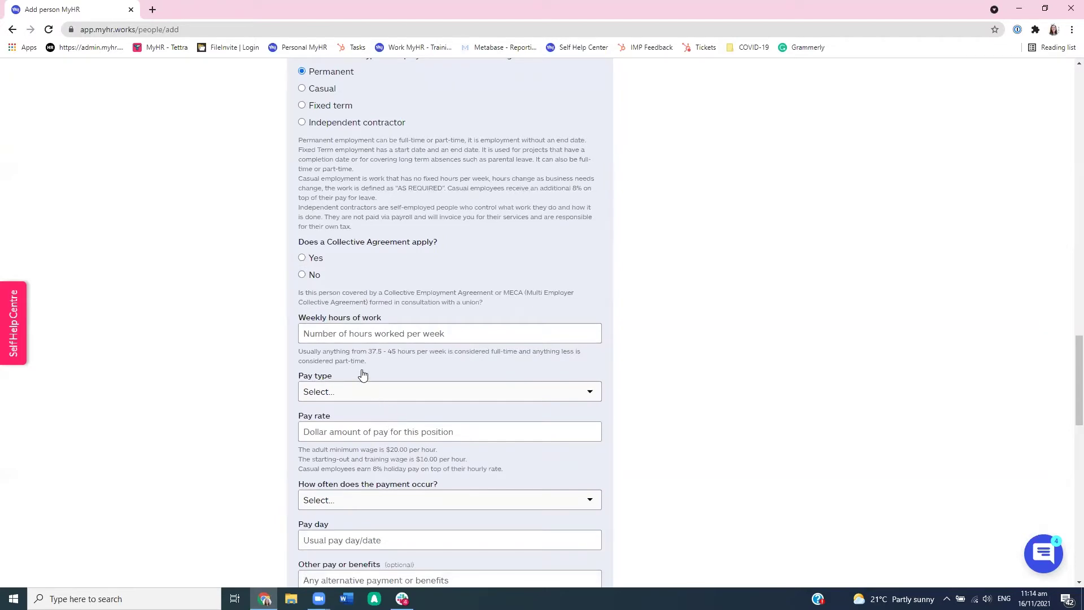
scroll(363, 375, "down", 1)
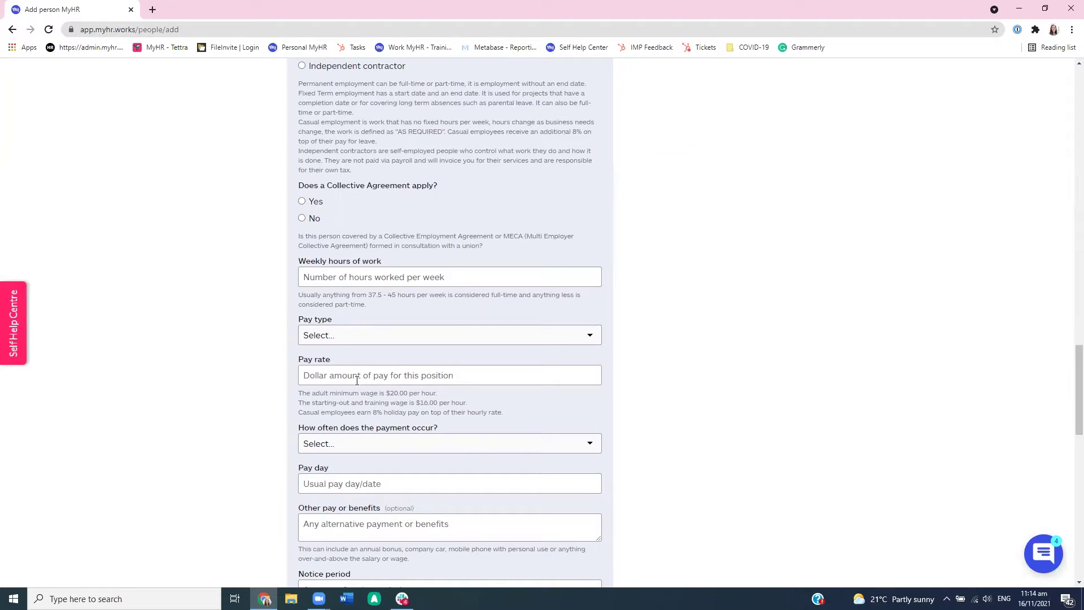
scroll(356, 380, "down", 2)
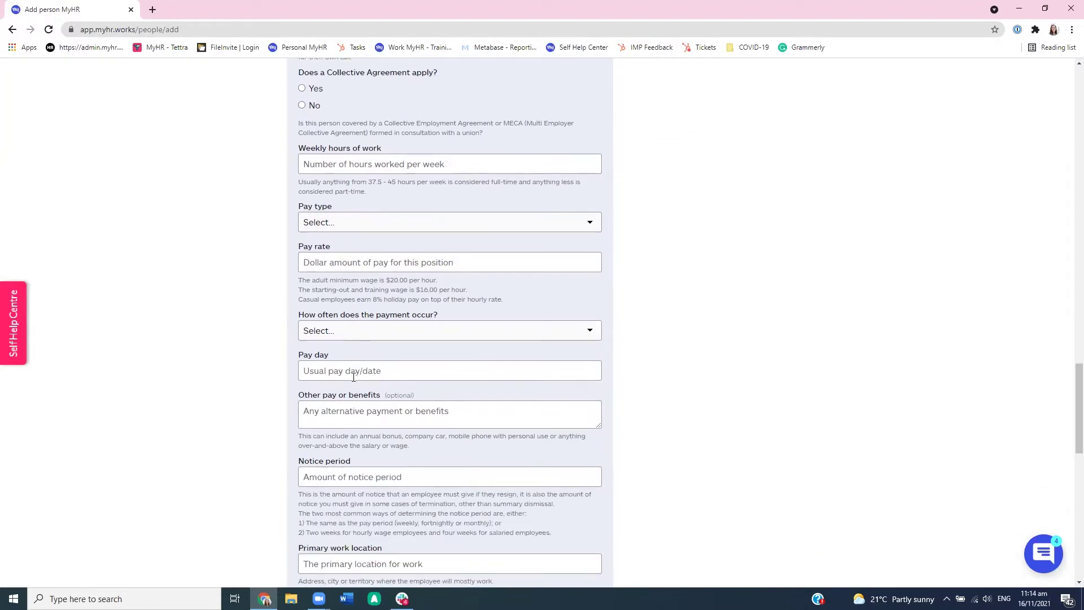
scroll(353, 373, "down", 2)
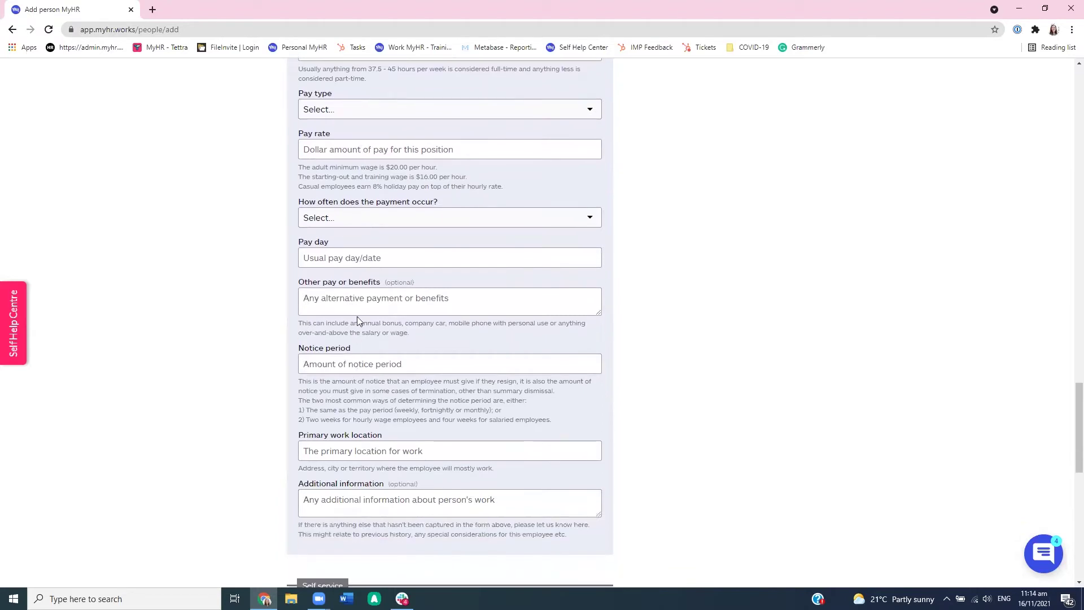
left_click(359, 308)
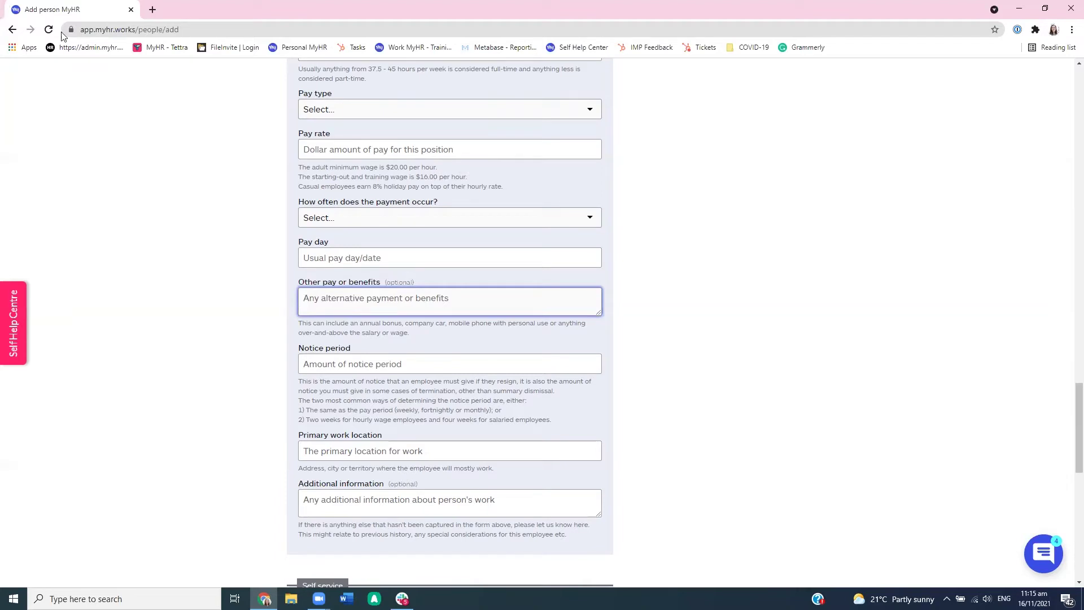
- Review the additional information field and the self service, performance review and leave options at the end of the form
scroll(408, 355, "down", 2)
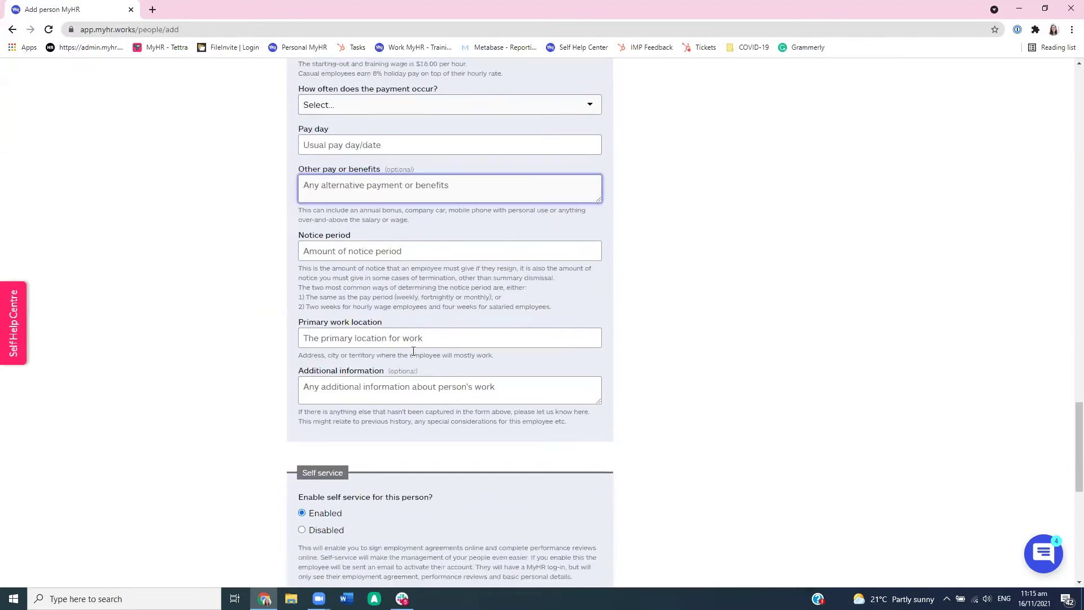
left_click(386, 392)
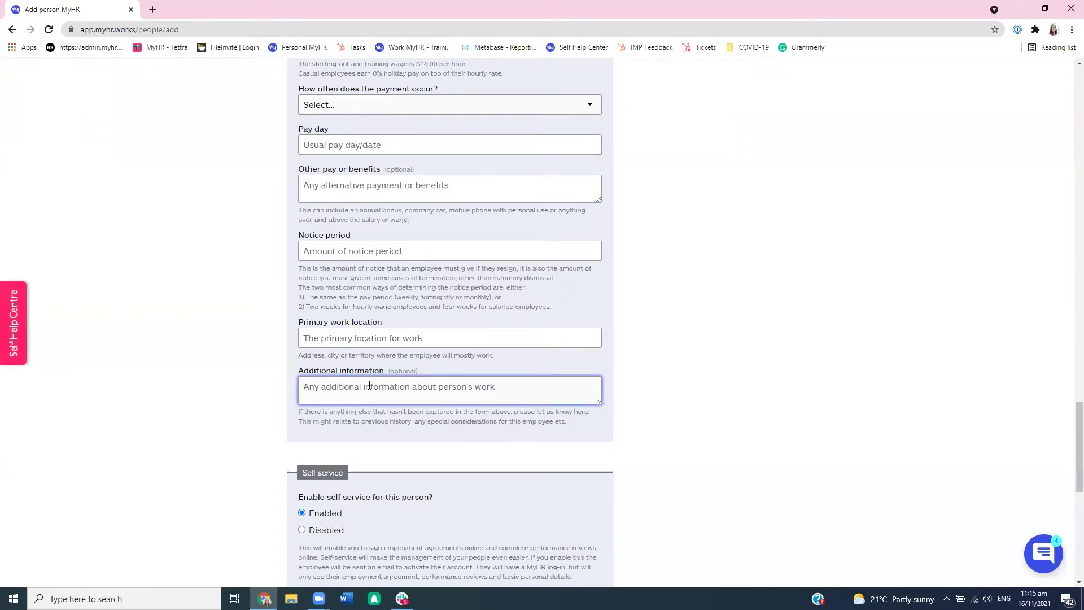
scroll(371, 384, "down", 4)
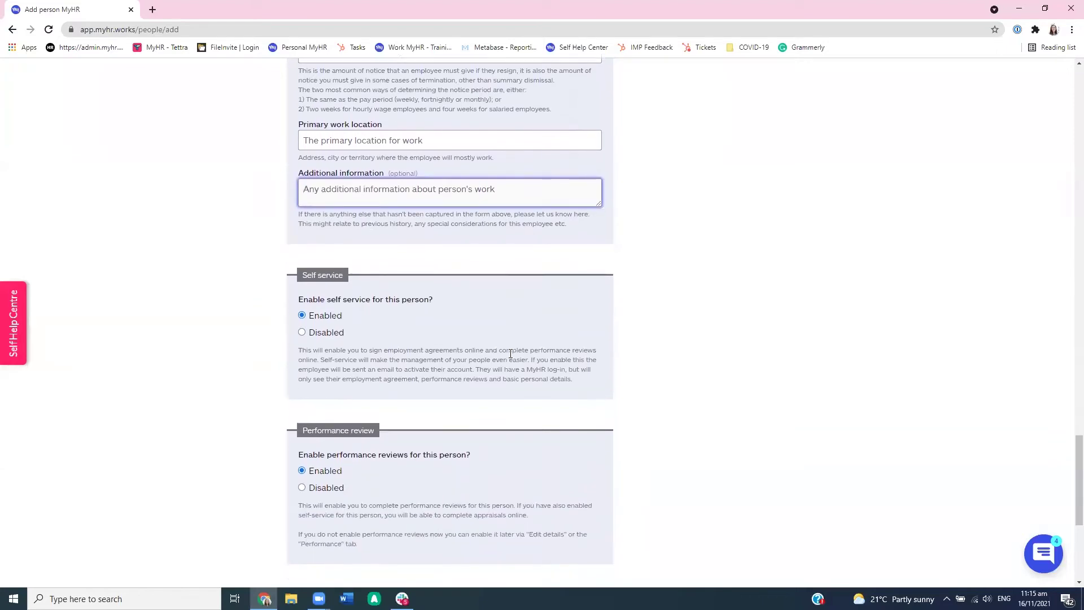
scroll(511, 353, "down", 1)
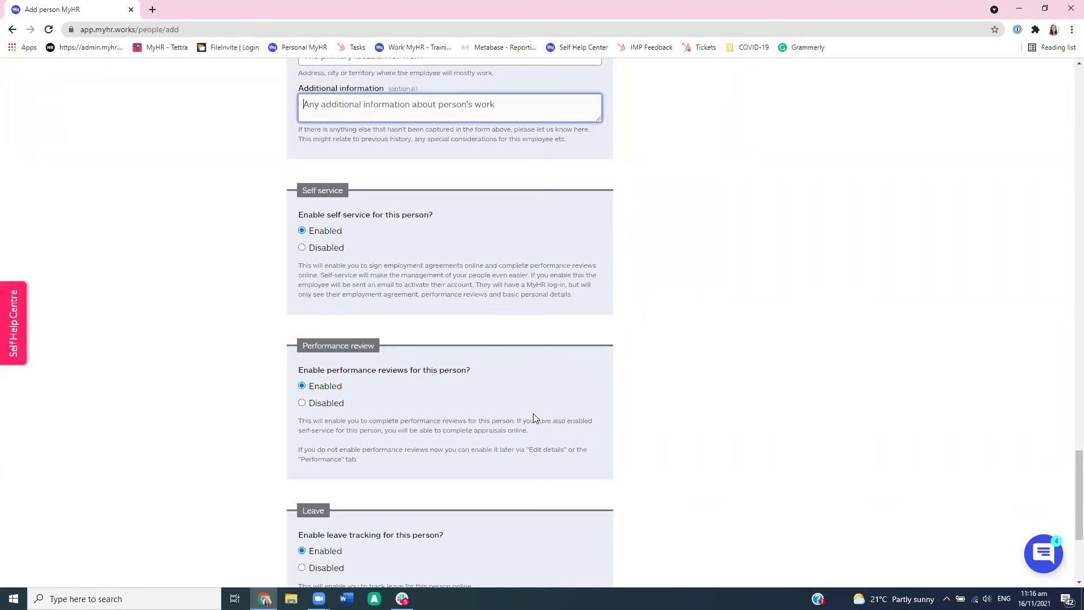
scroll(535, 418, "down", 4)
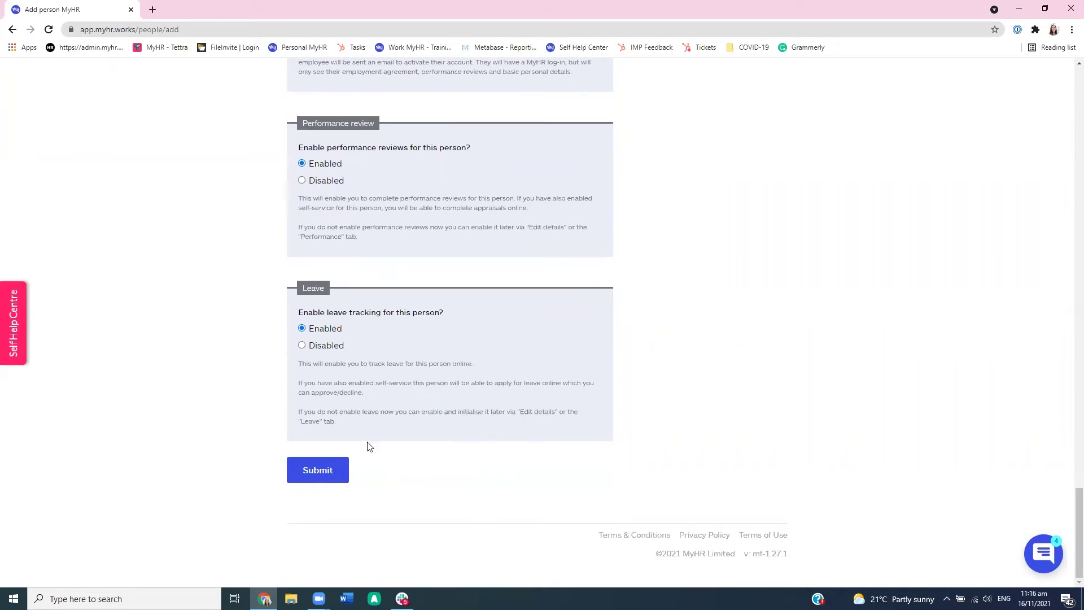
- From the Add Person form, view the Mon 15 Nov agreement request in Ask Us and close the panel
left_click(1045, 564)
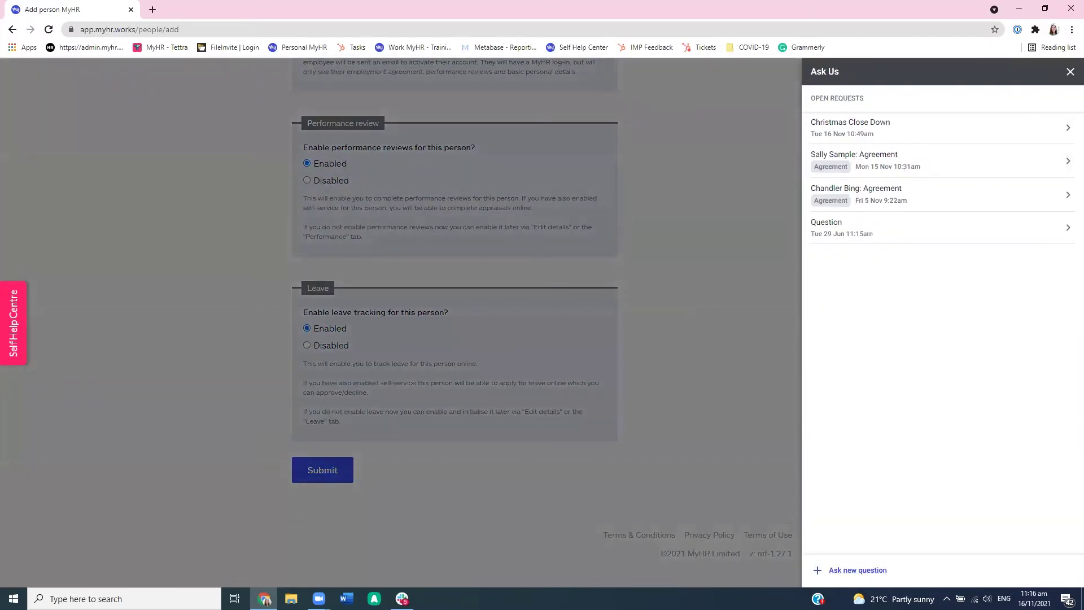
left_click(999, 164)
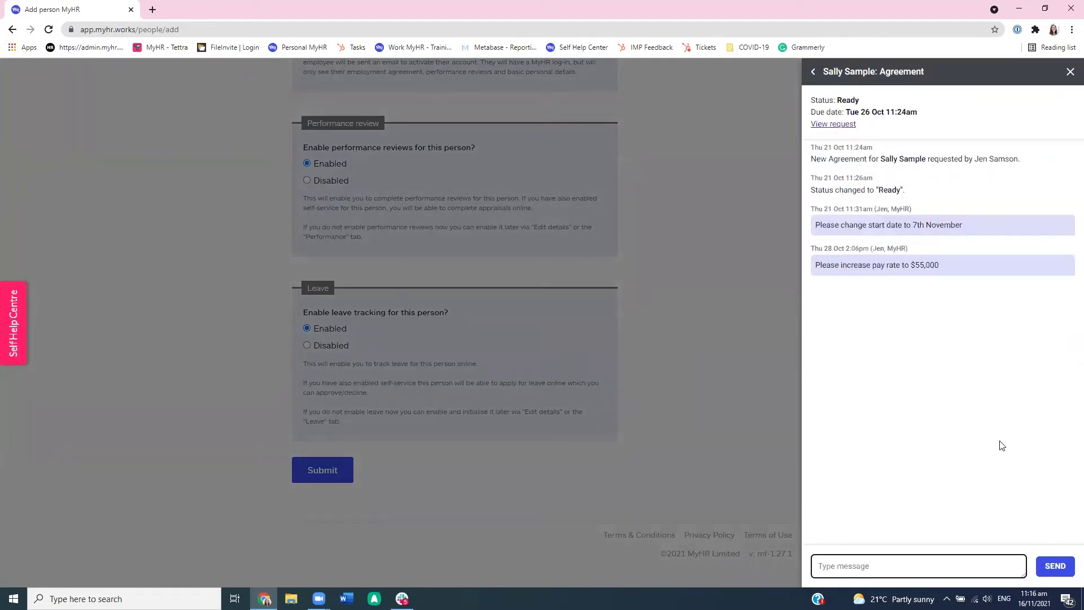
left_click(1071, 72)
- Look back over the Add Person form and return to the Launchpad without submitting it
middle_click(657, 281)
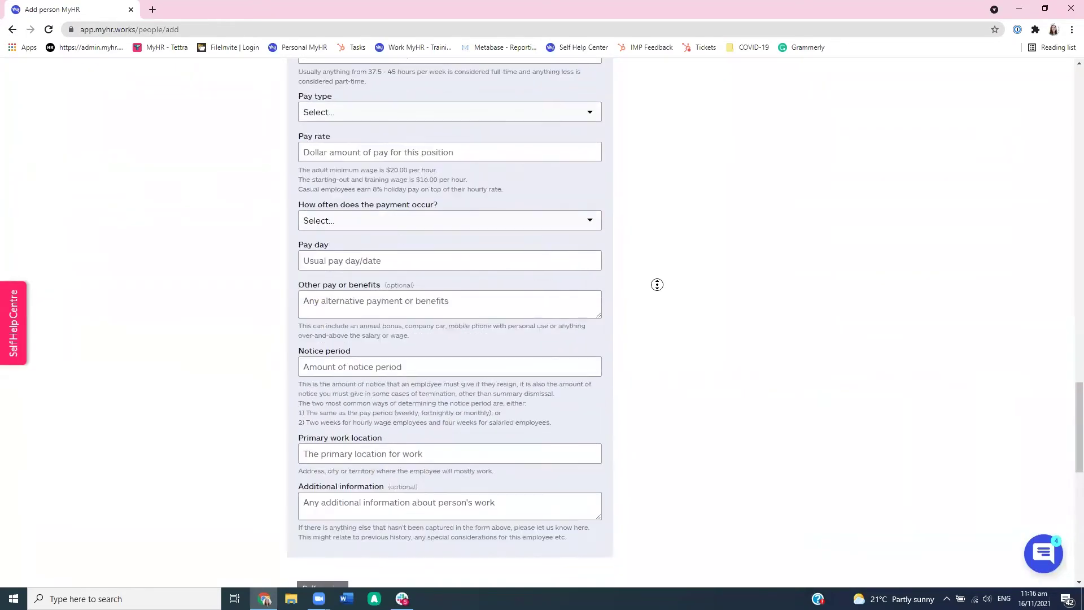
scroll(743, 218, "up", 10)
scroll(869, 418, "down", 20)
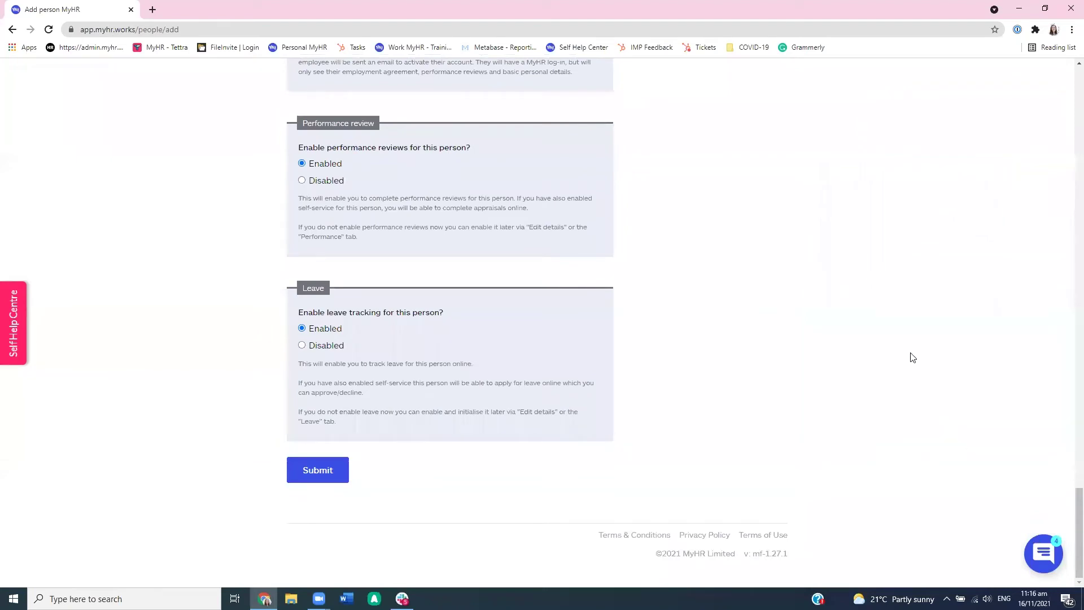
left_click_drag(1079, 525, 1079, 105)
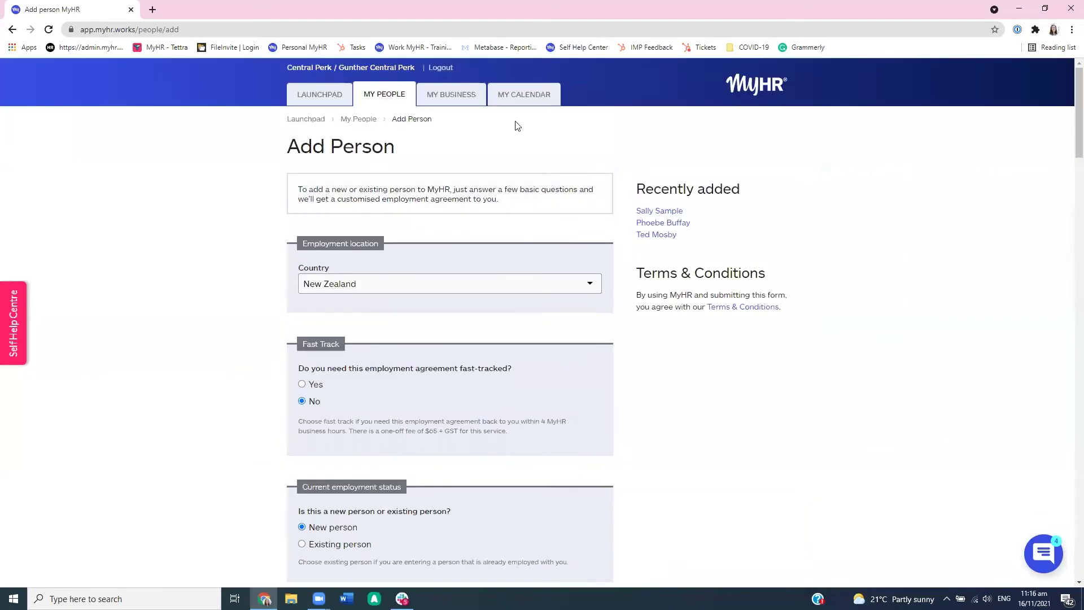
left_click(341, 104)
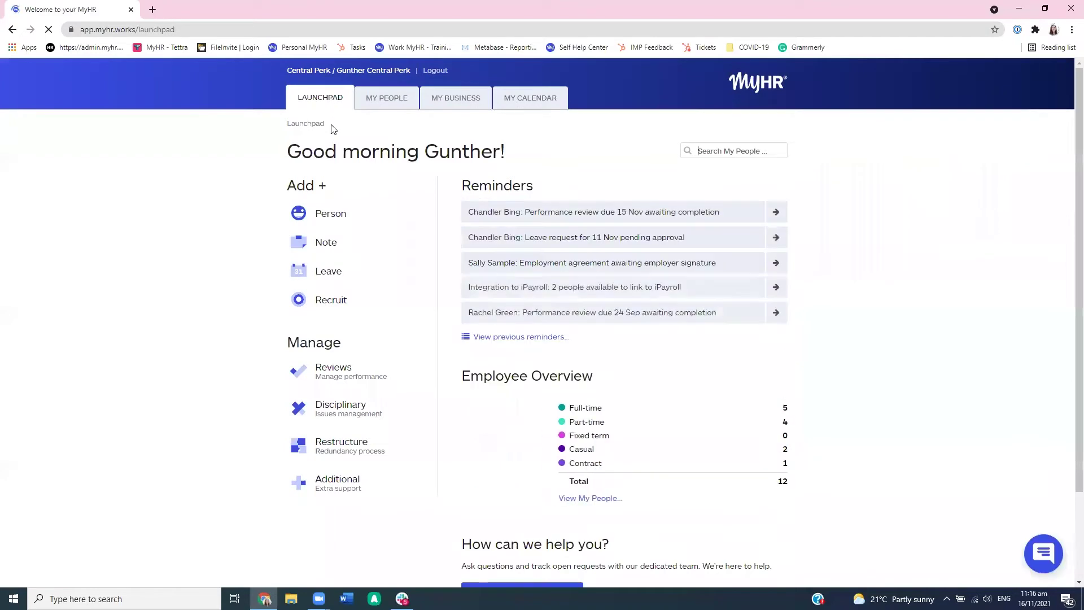
- Open the Recruit form, examine its recruitment support and job details options, and return to the Launchpad
left_click(340, 305)
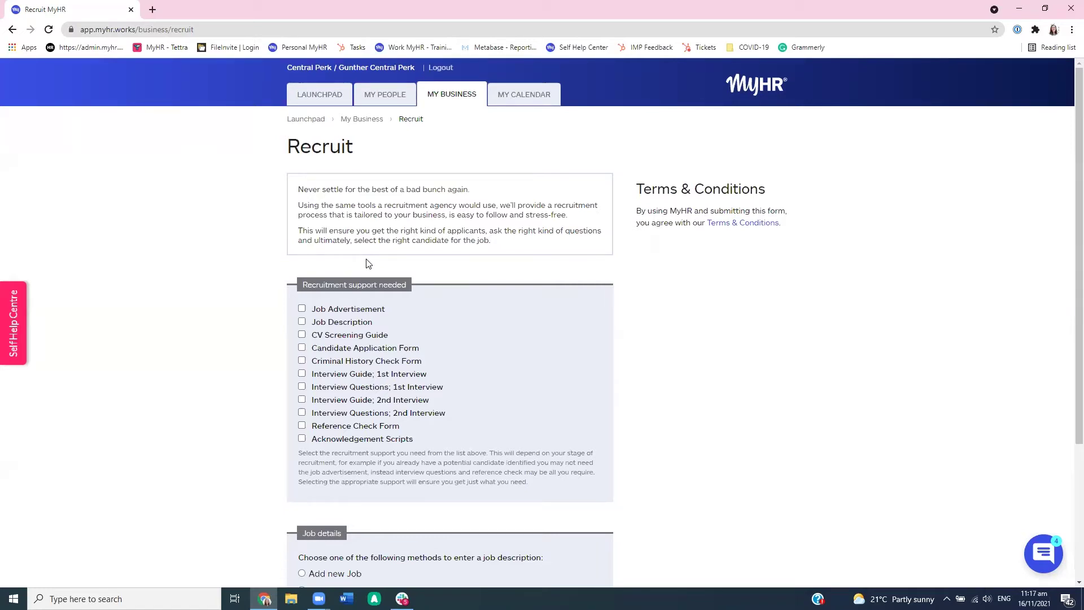
scroll(426, 314, "down", 1)
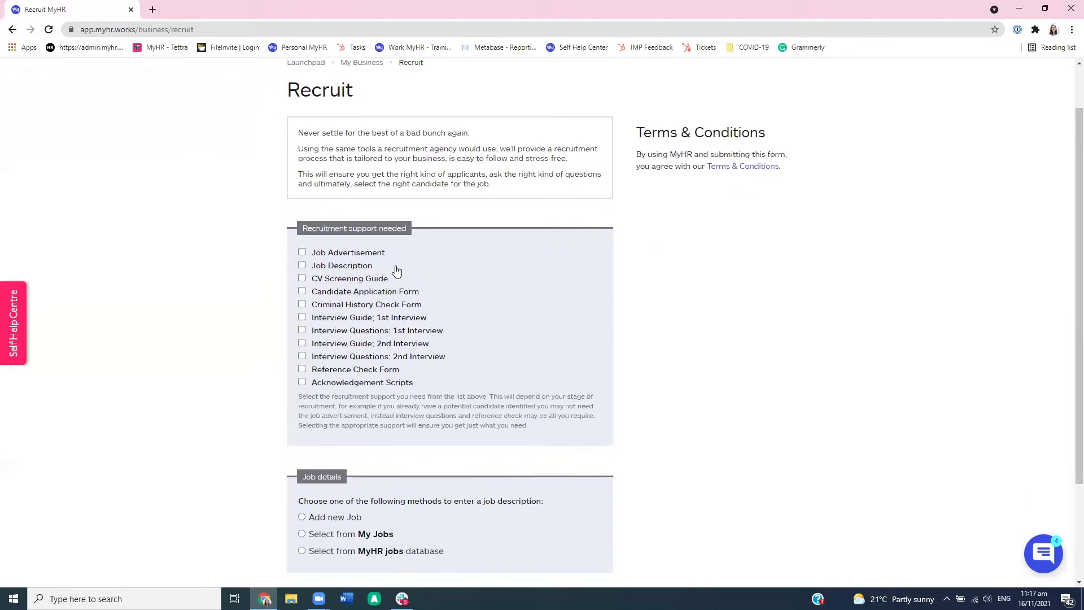
scroll(403, 291, "down", 1)
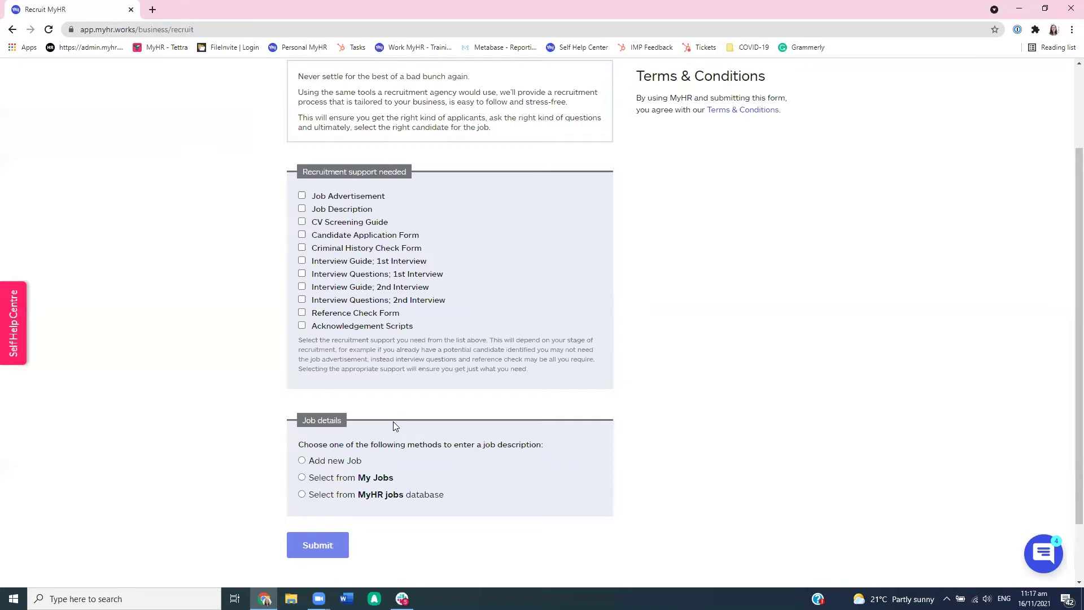
scroll(393, 421, "up", 1)
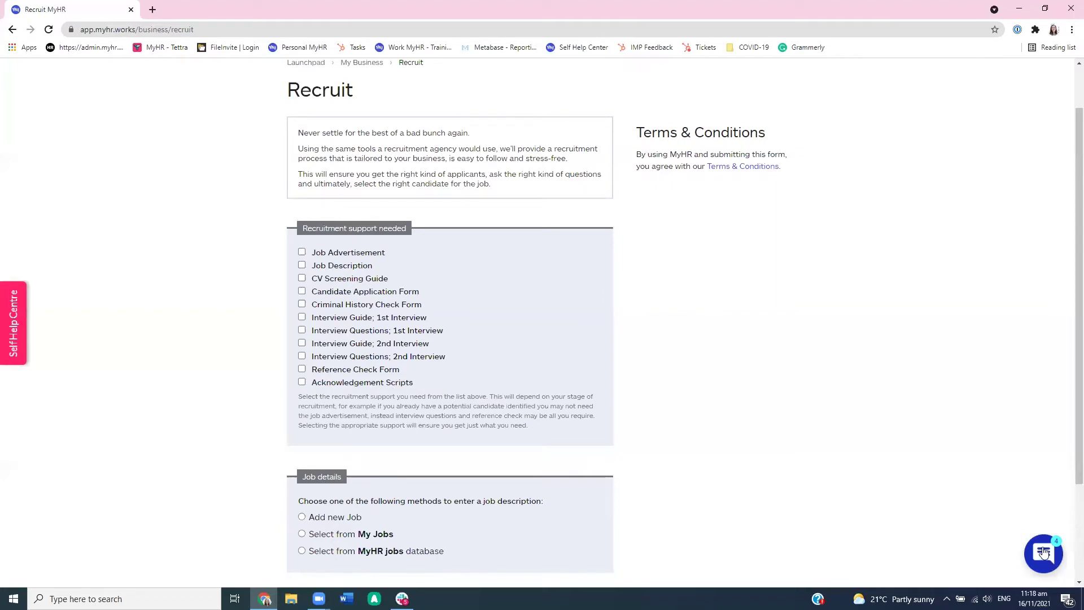
scroll(1038, 542, "up", 1)
left_click(339, 97)
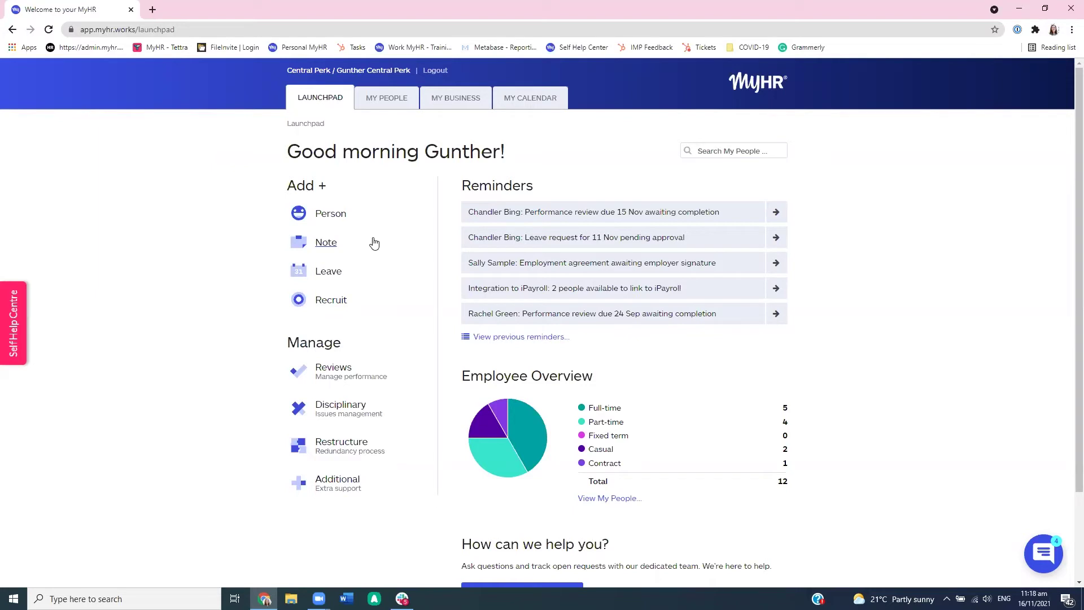
- Open the Add Note form for the Branch Manager, examine its comment, type and tag fields, and close it without saving
left_click(332, 246)
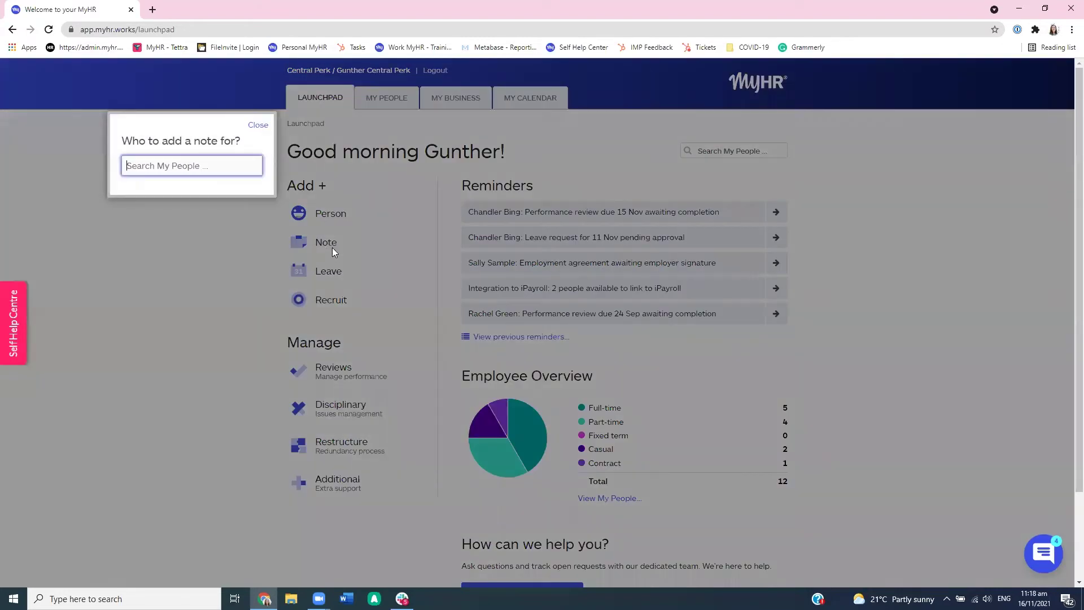
type("Chandler")
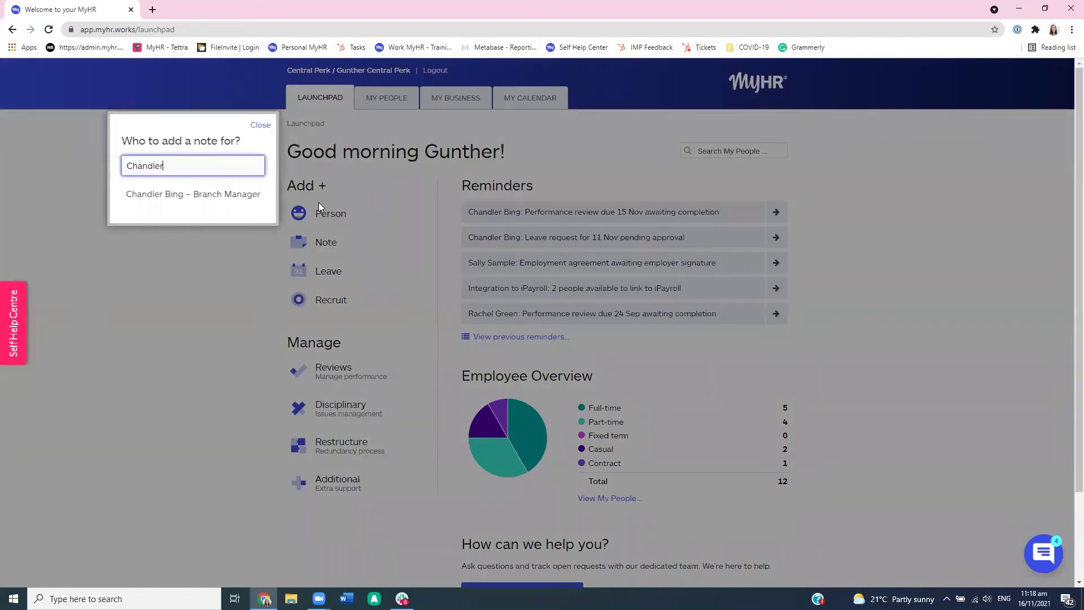
left_click(229, 197)
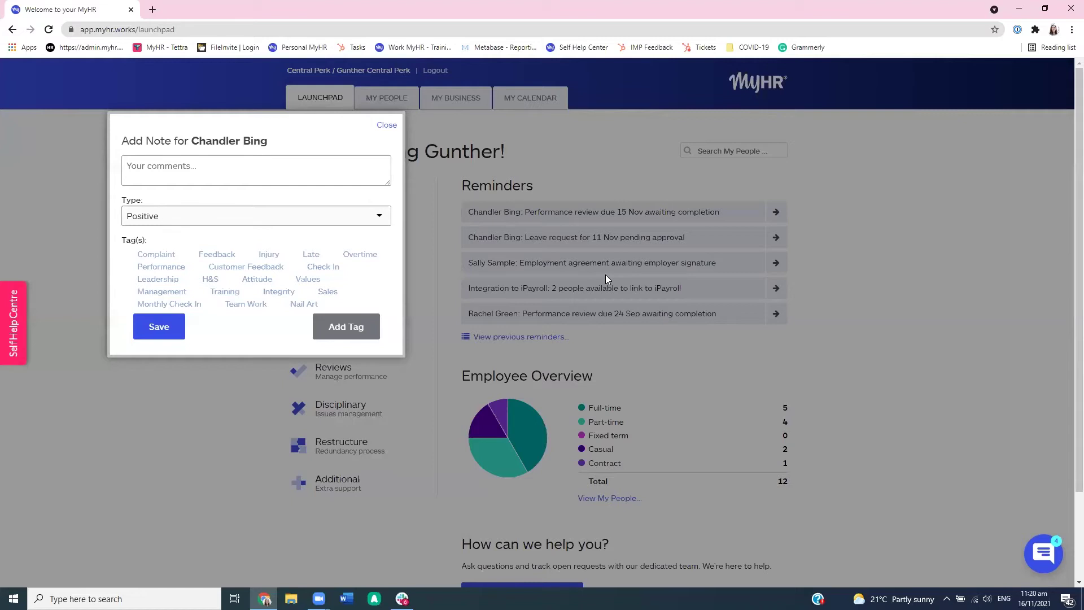
left_click(387, 125)
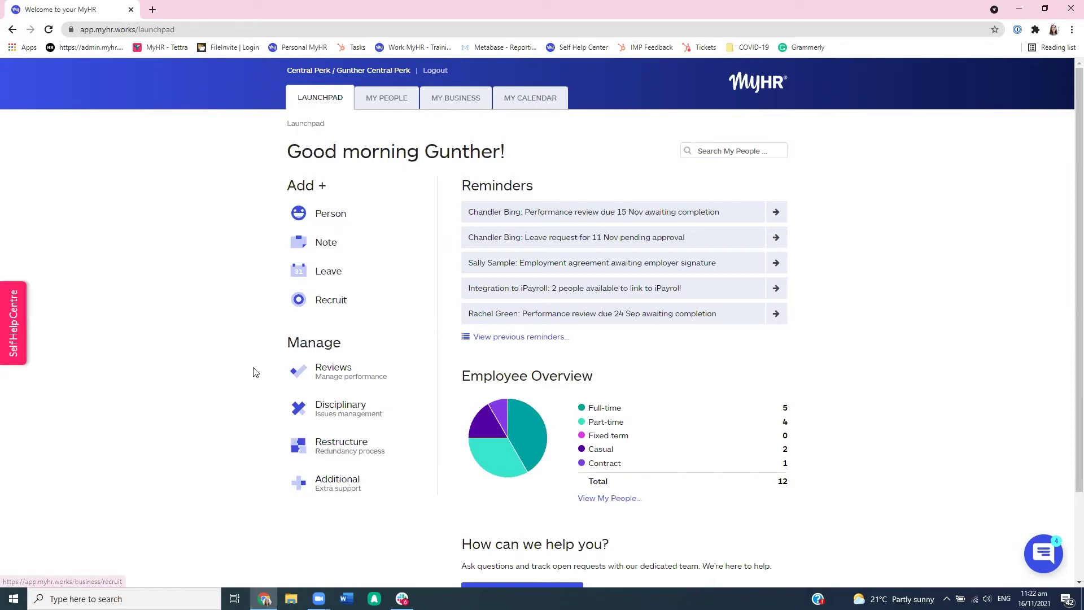
- Open the Log leave form for the Branch Manager, review its leave types, dates and hours, and return to the Launchpad without submitting
left_click(334, 272)
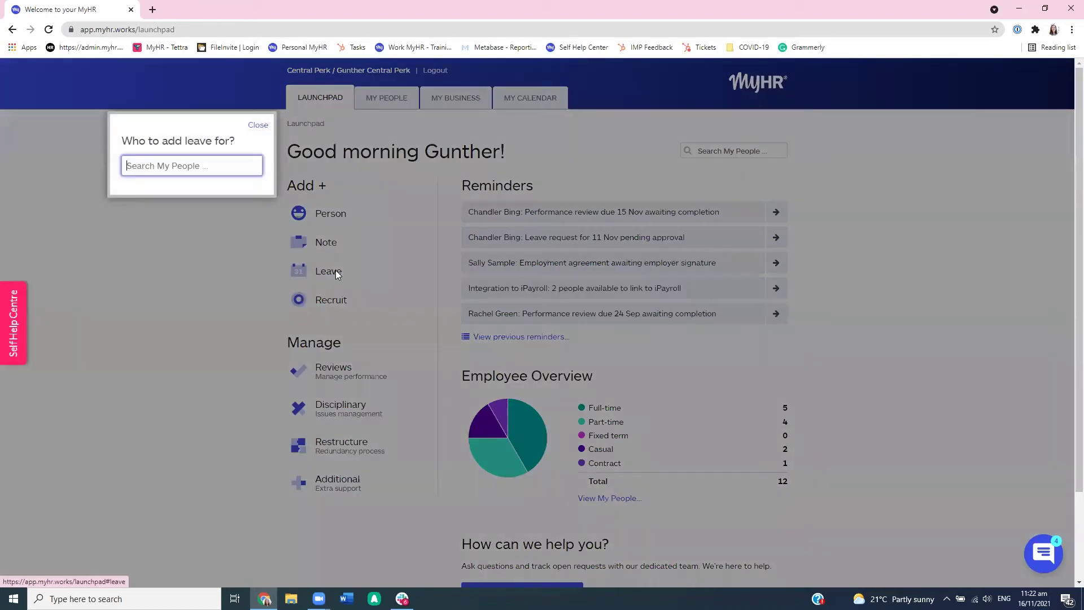
type("Chand")
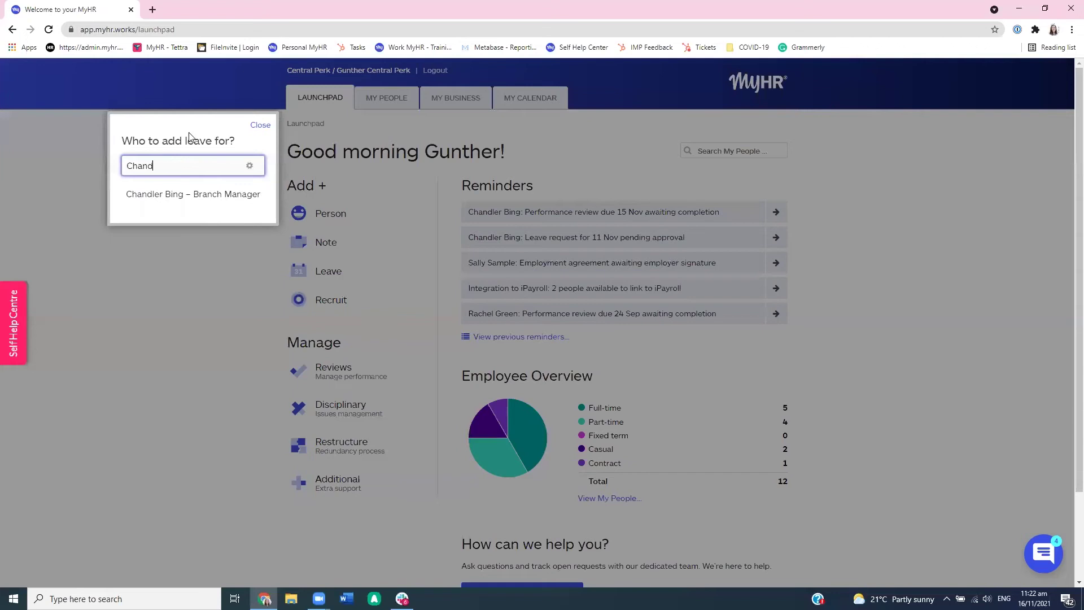
left_click(228, 194)
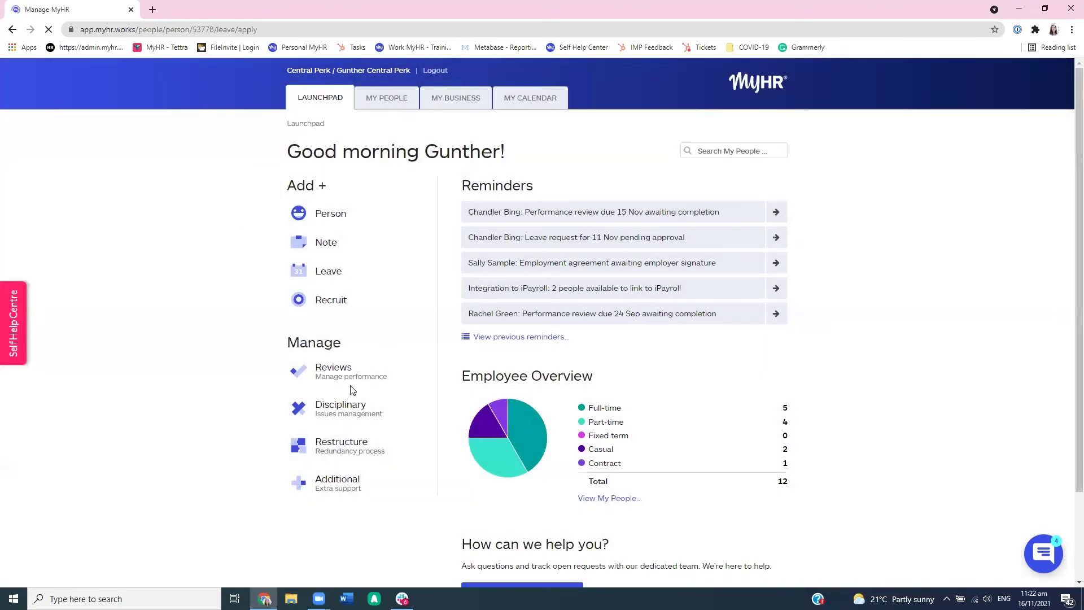
scroll(465, 351, "down", 3)
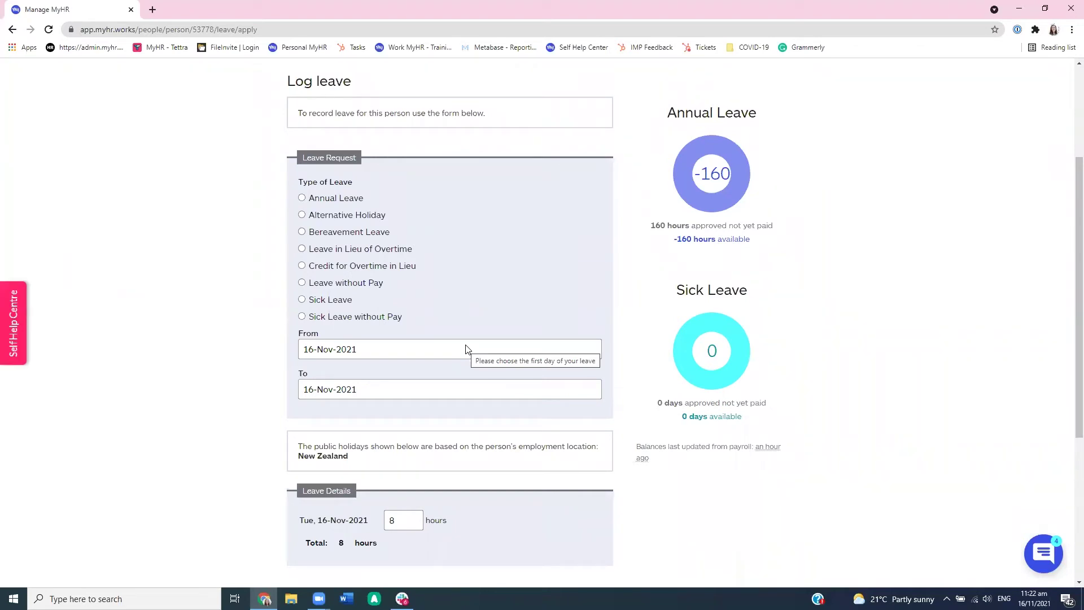
scroll(452, 390, "down", 1)
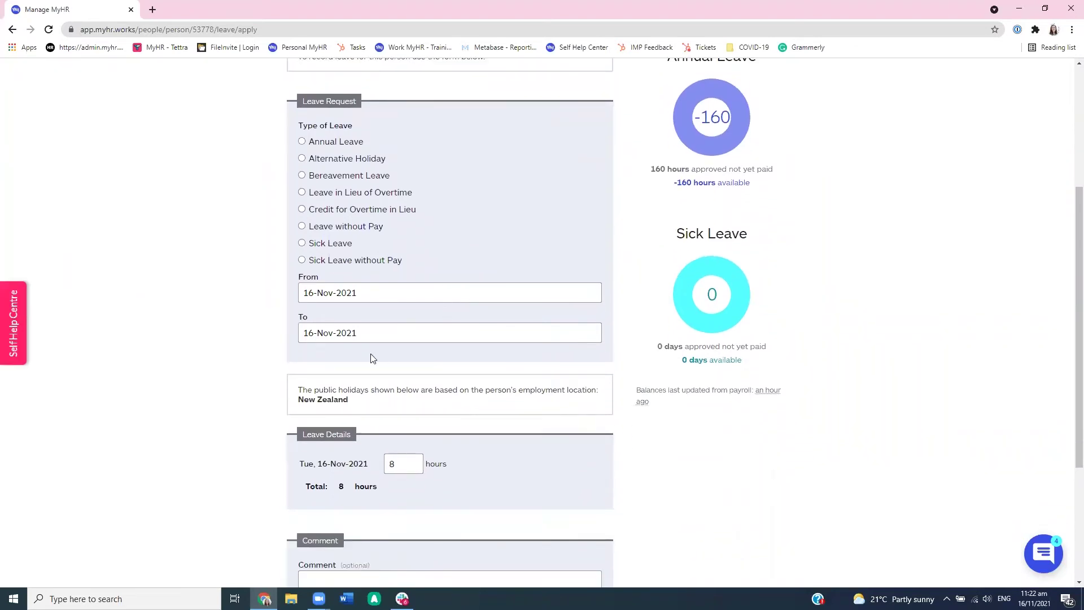
scroll(475, 460, "down", 1)
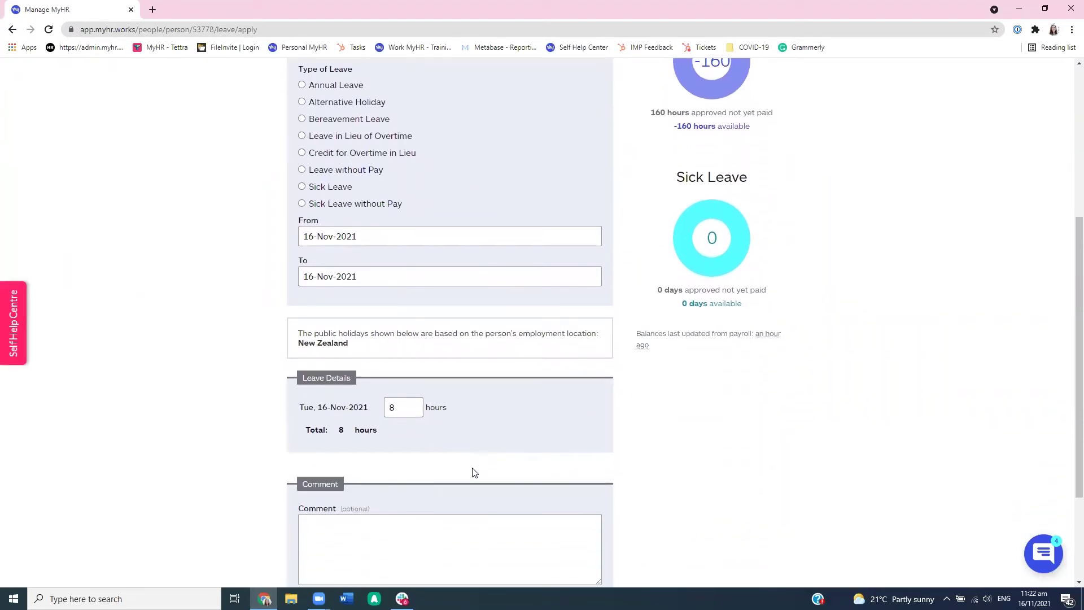
scroll(475, 470, "up", 2)
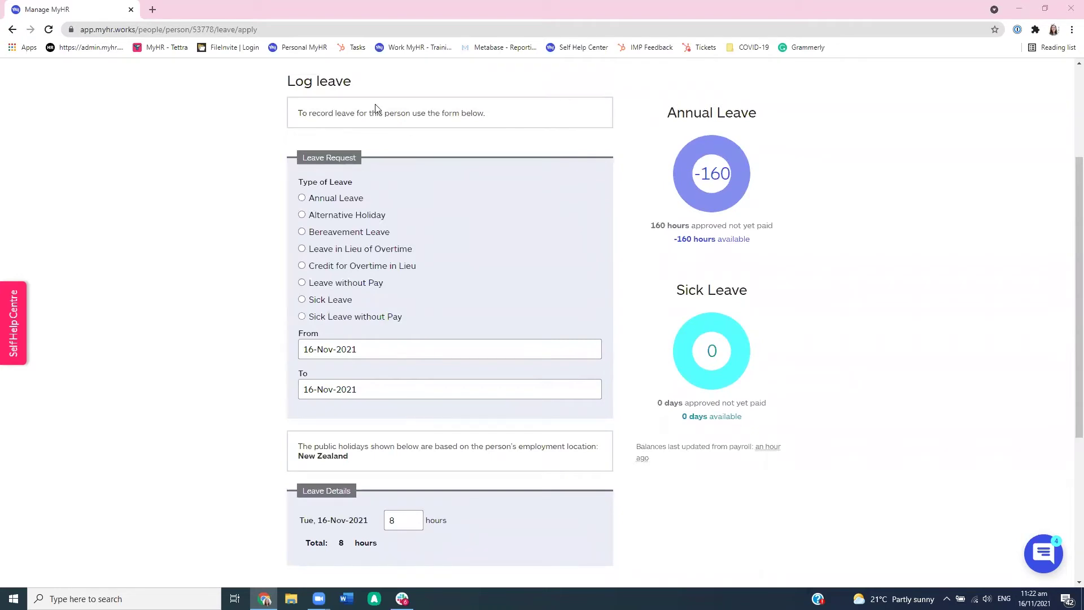
scroll(126, 204, "up", 3)
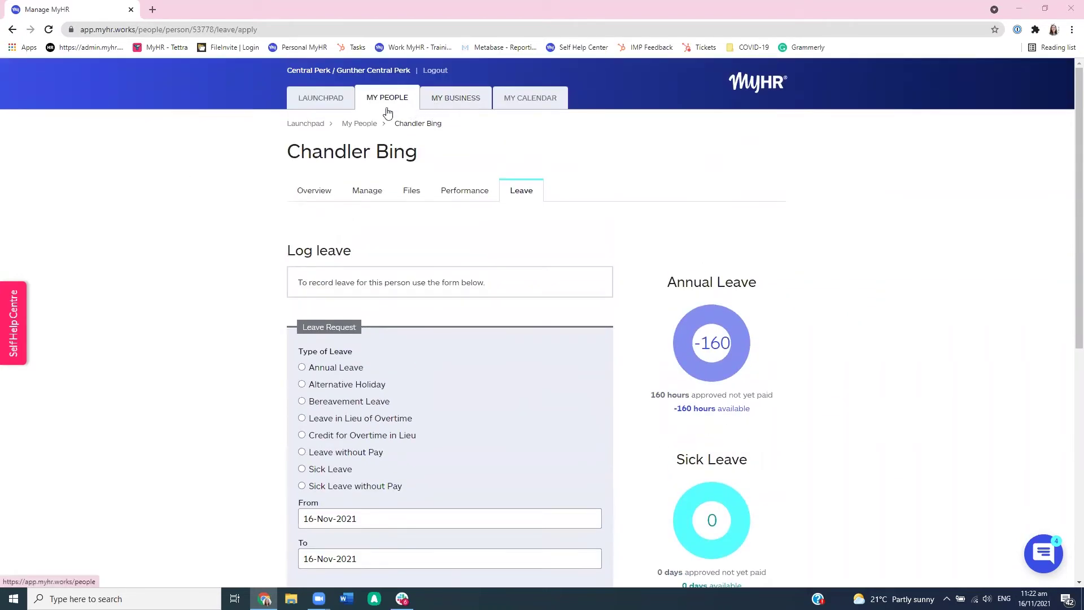
left_click(330, 104)
- Open the Additional Support form for the Branch Manager and review the full list of document options
scroll(368, 213, "down", 2)
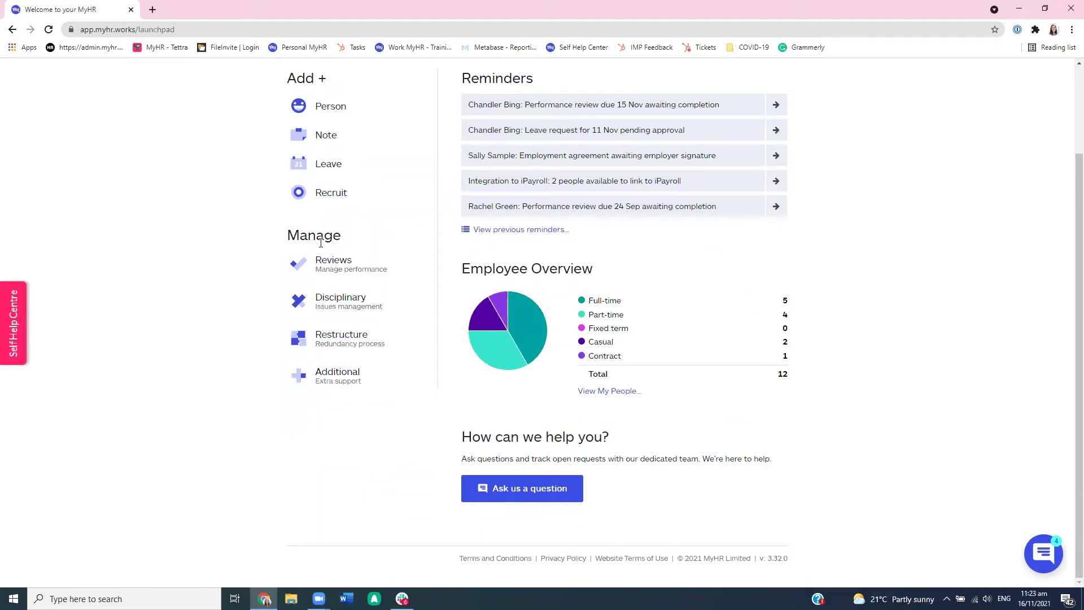
left_click(358, 380)
type("Chandl")
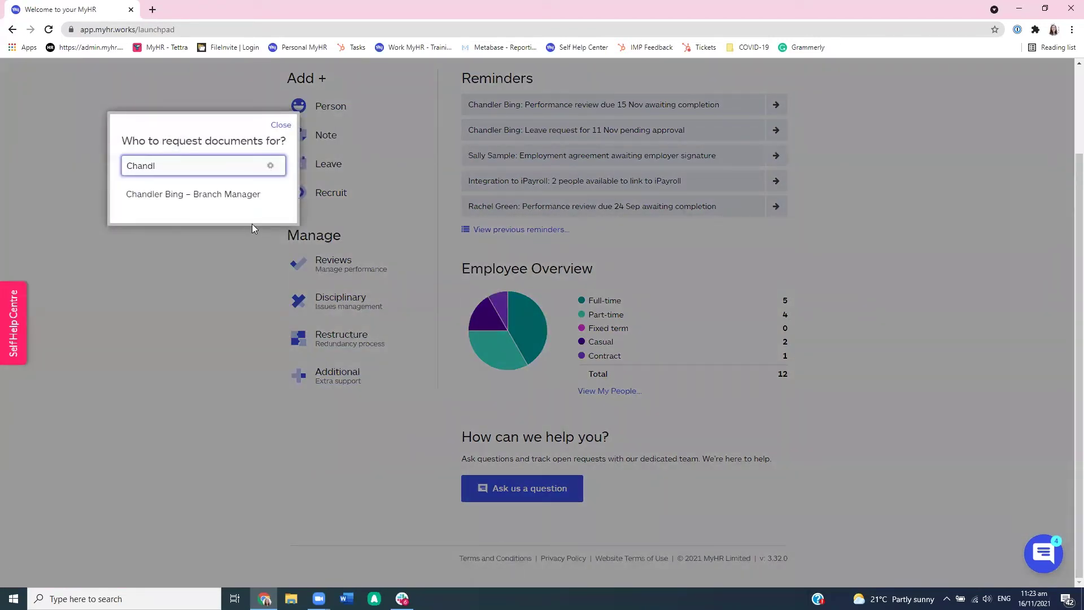
left_click(222, 195)
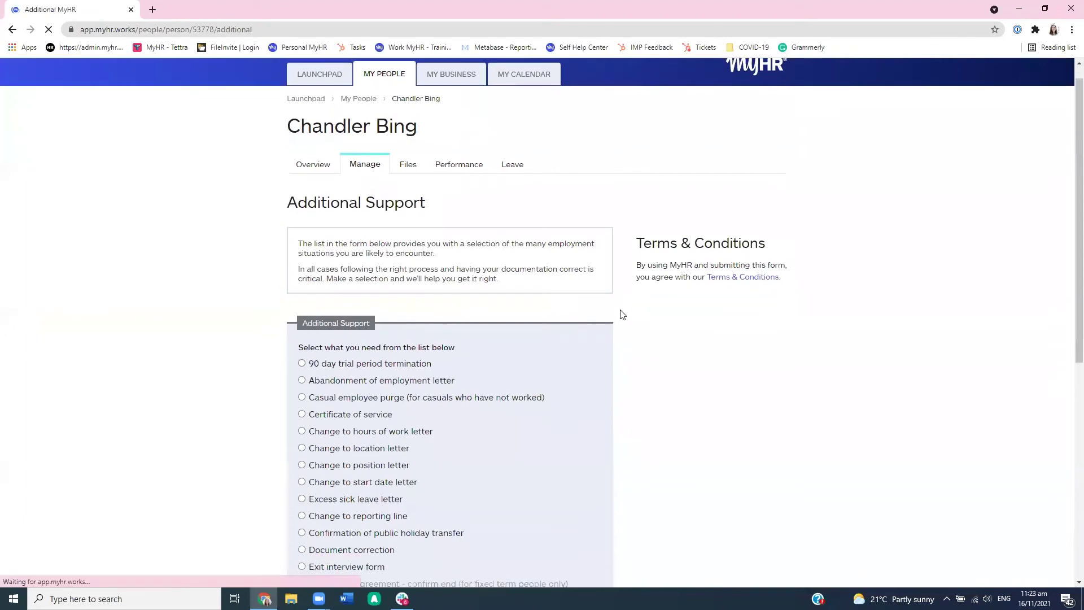
scroll(623, 314, "down", 3)
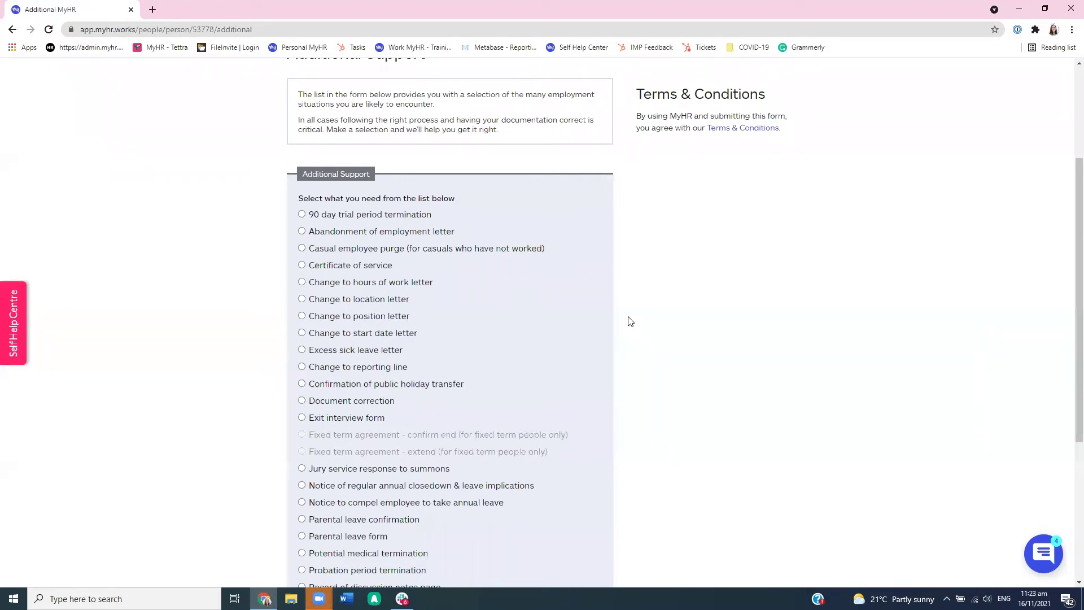
scroll(613, 308, "down", 3)
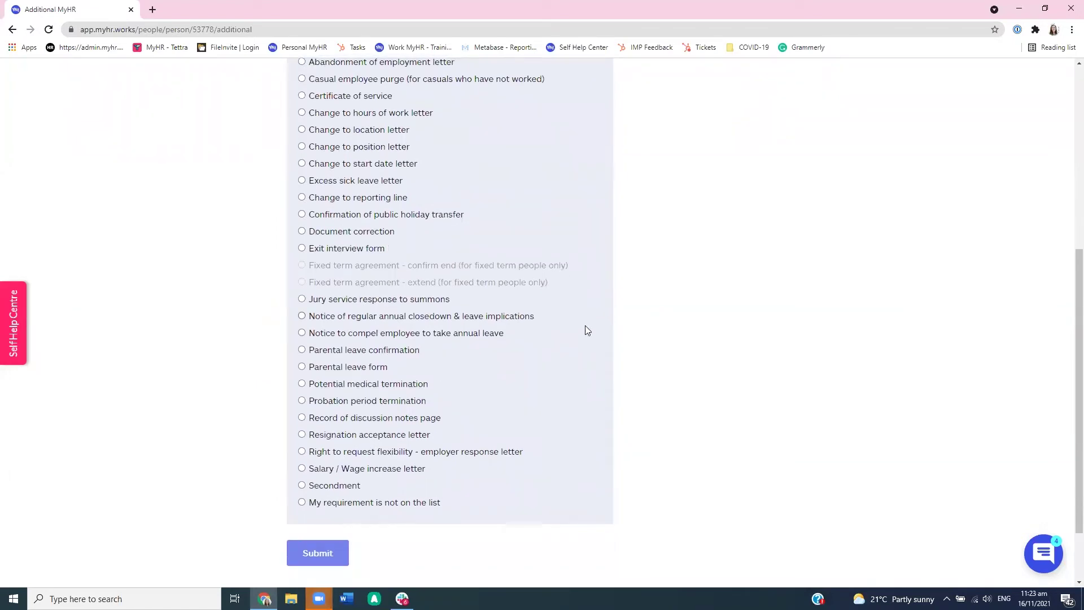
- Choose "My requirement is not on the list", review the fields it adds, and return to the Launchpad without submitting
left_click(416, 504)
scroll(435, 491, "down", 2)
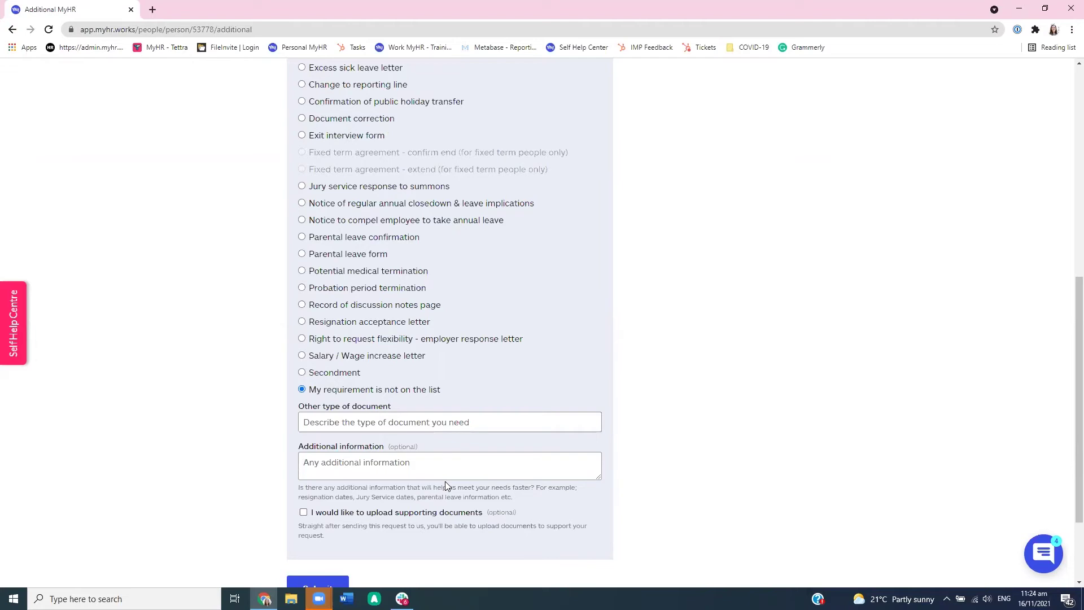
scroll(387, 468, "down", 1)
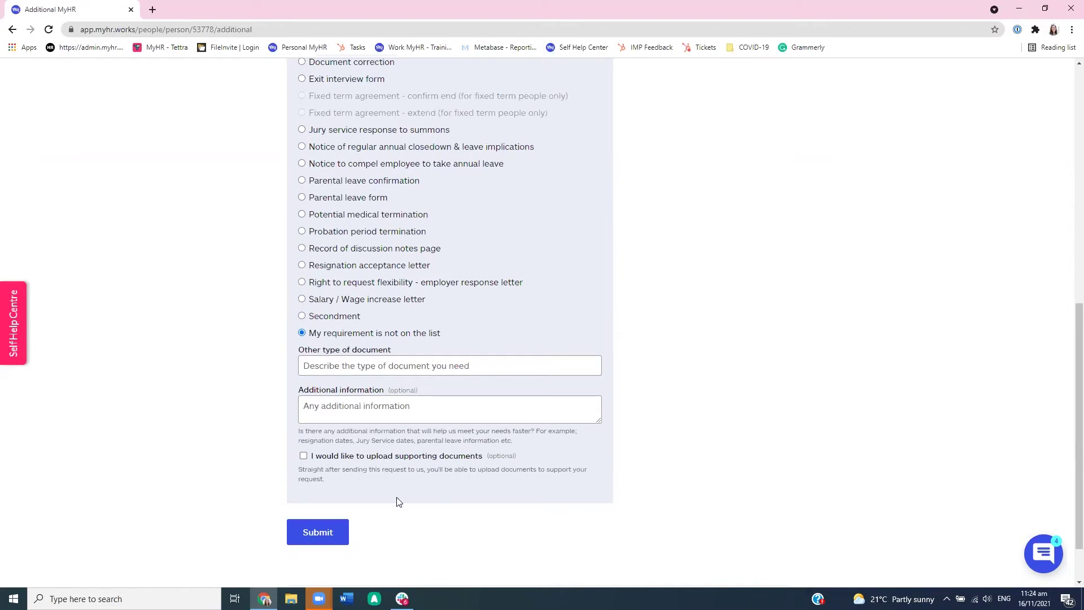
scroll(399, 502, "up", 1)
scroll(399, 502, "up", 6)
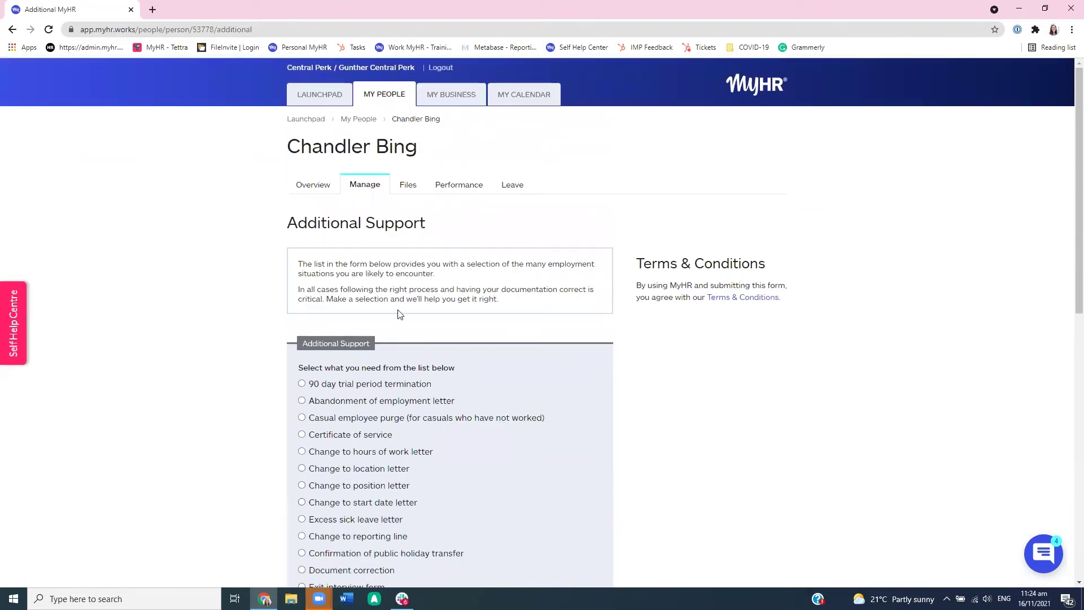
left_click(332, 99)
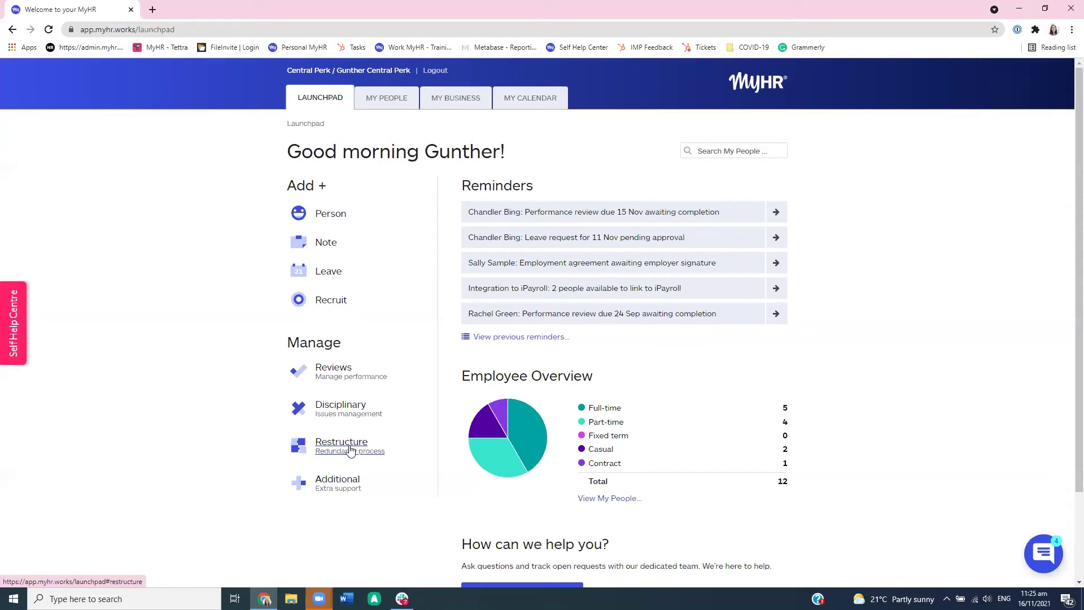
- View and close the employee search for Restructure, and open the Disciplinary form for the Branch Manager
left_click(350, 449)
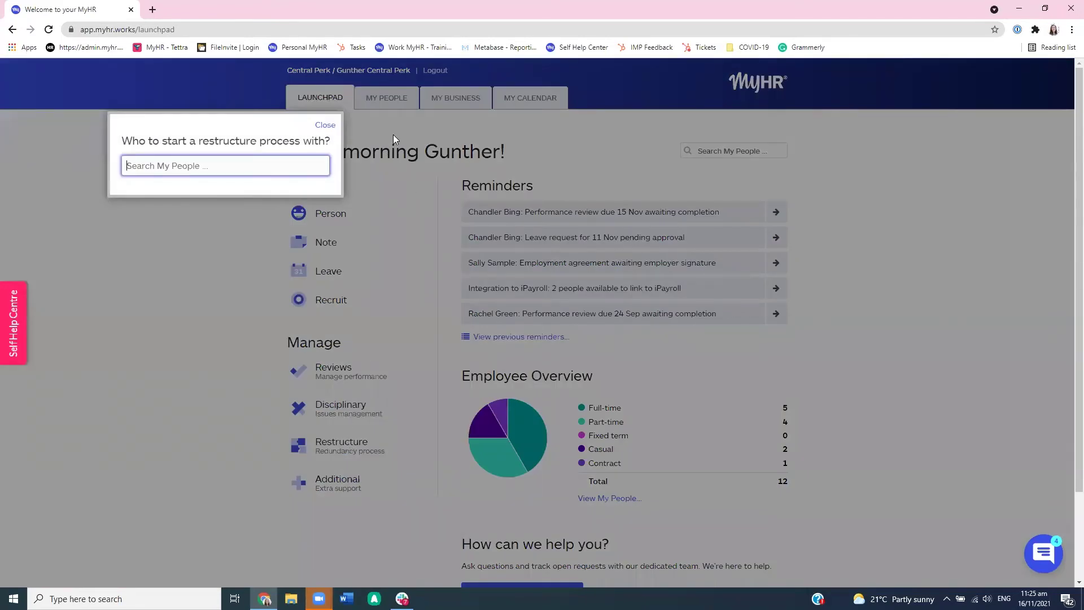
left_click(326, 125)
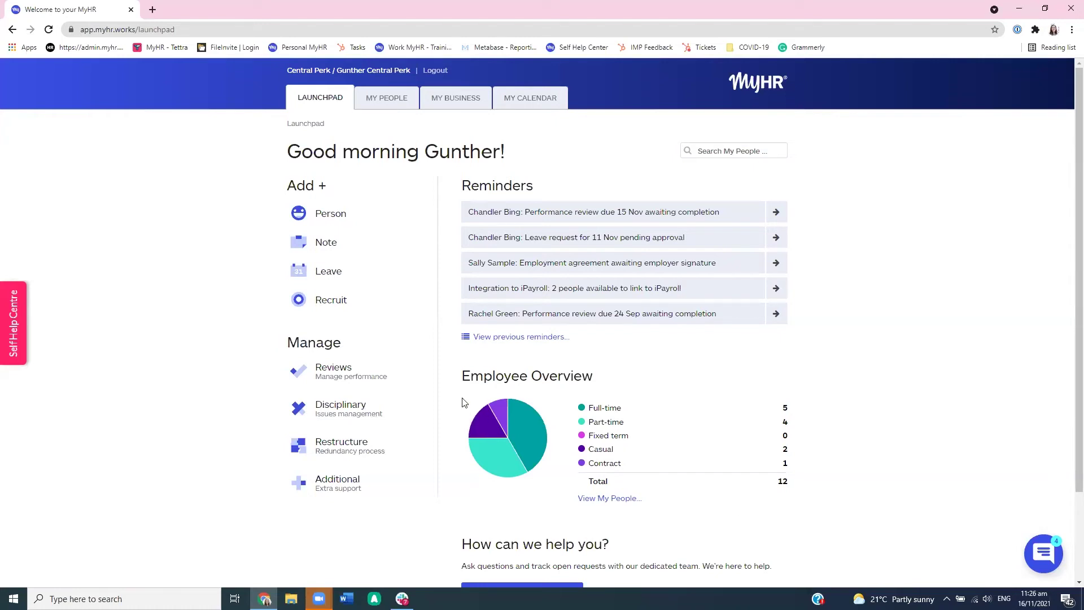
left_click(358, 417)
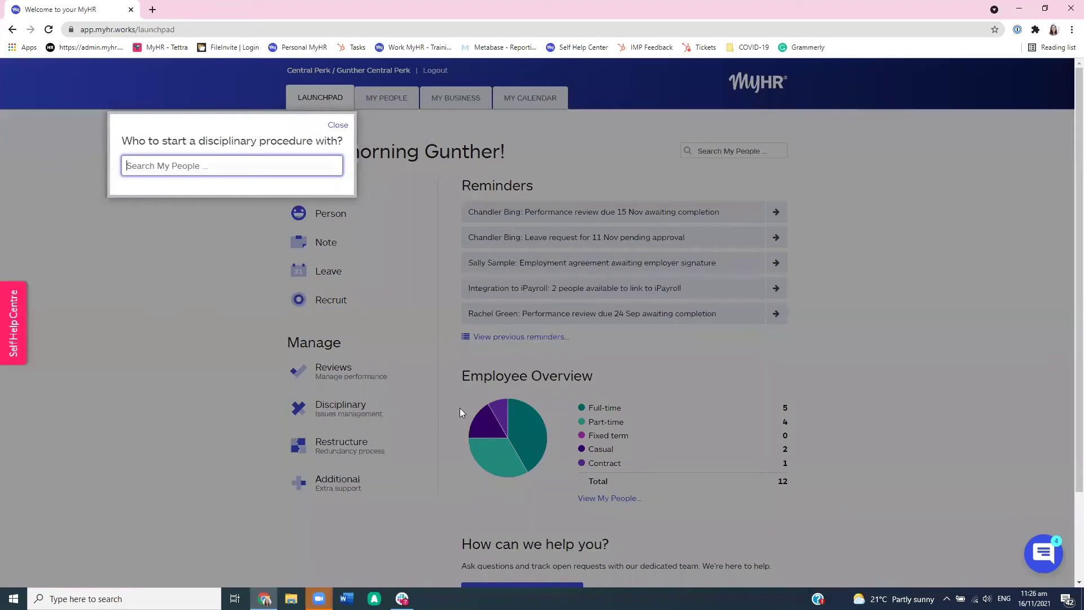
type("Chand")
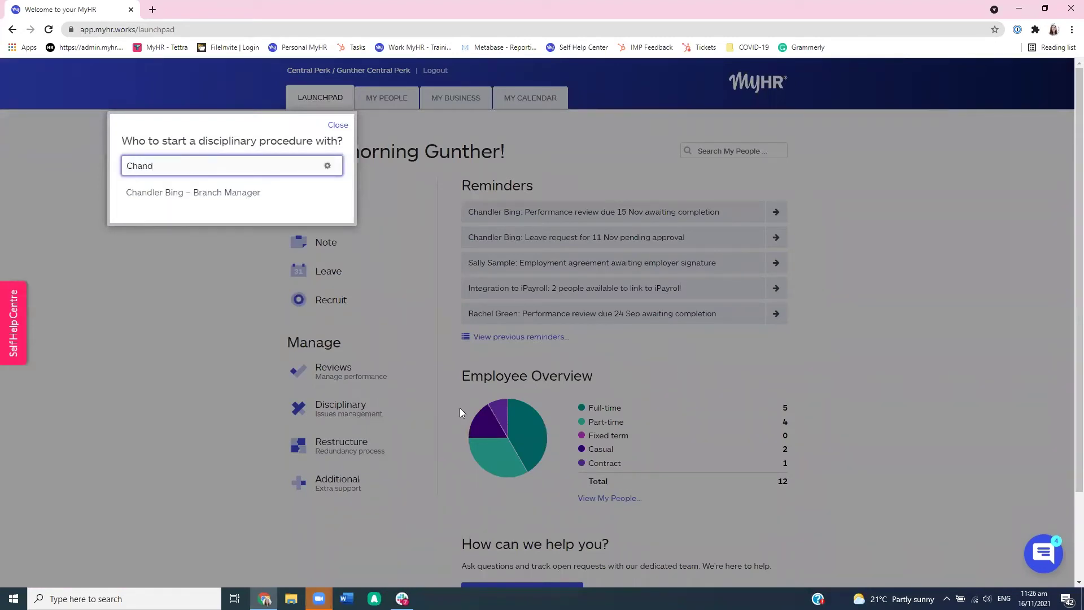
left_click(209, 193)
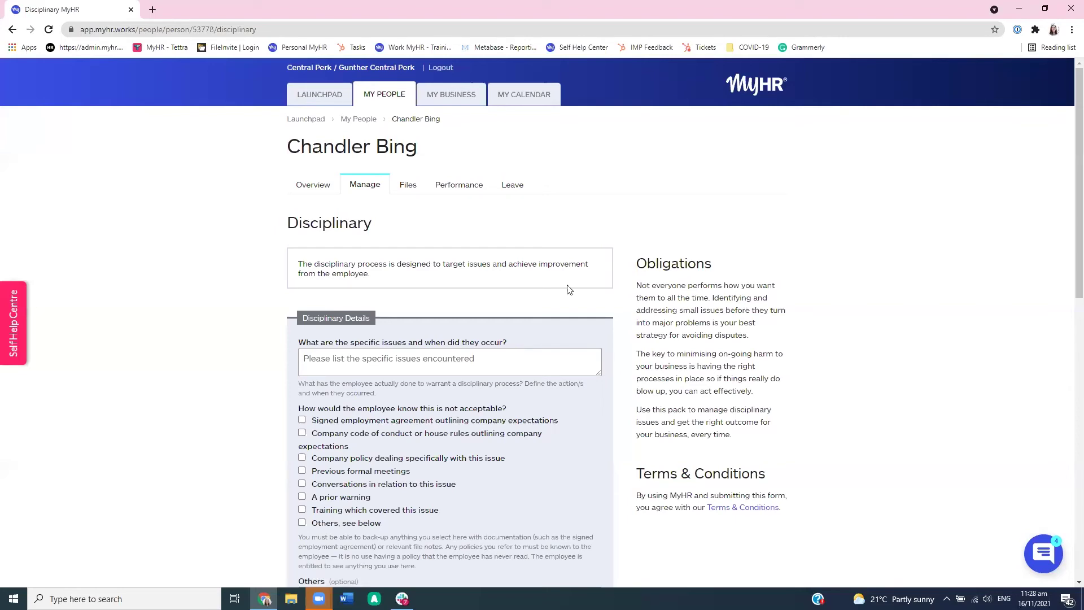
- Review the Disciplinary form's evidence, nature of problem, meeting date, outcome and manager fields
scroll(572, 288, "down", 5)
scroll(461, 267, "down", 3)
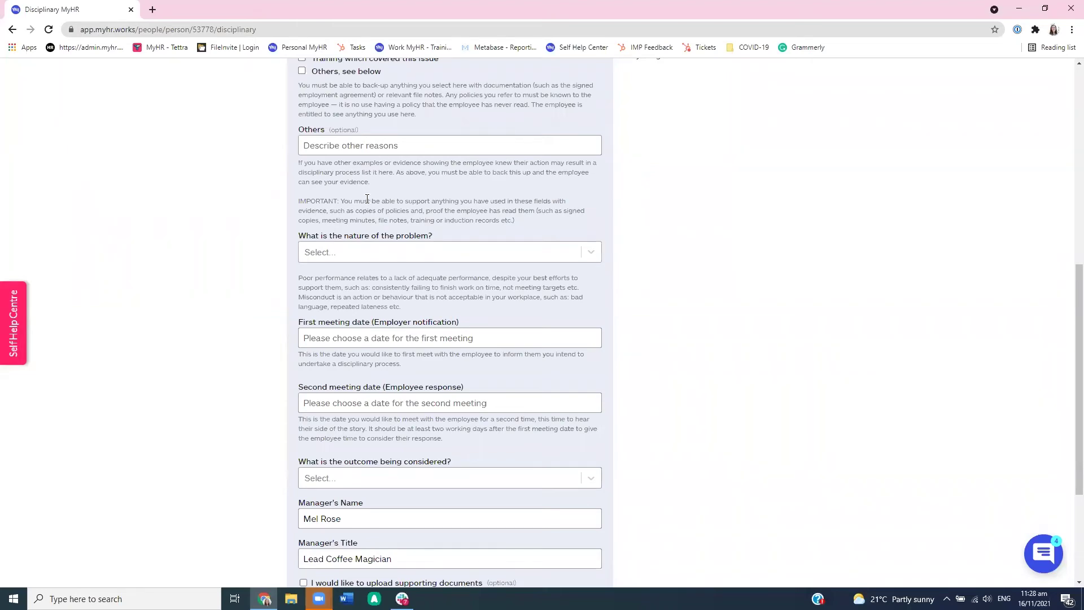
scroll(370, 204, "up", 7)
scroll(370, 203, "up", 1)
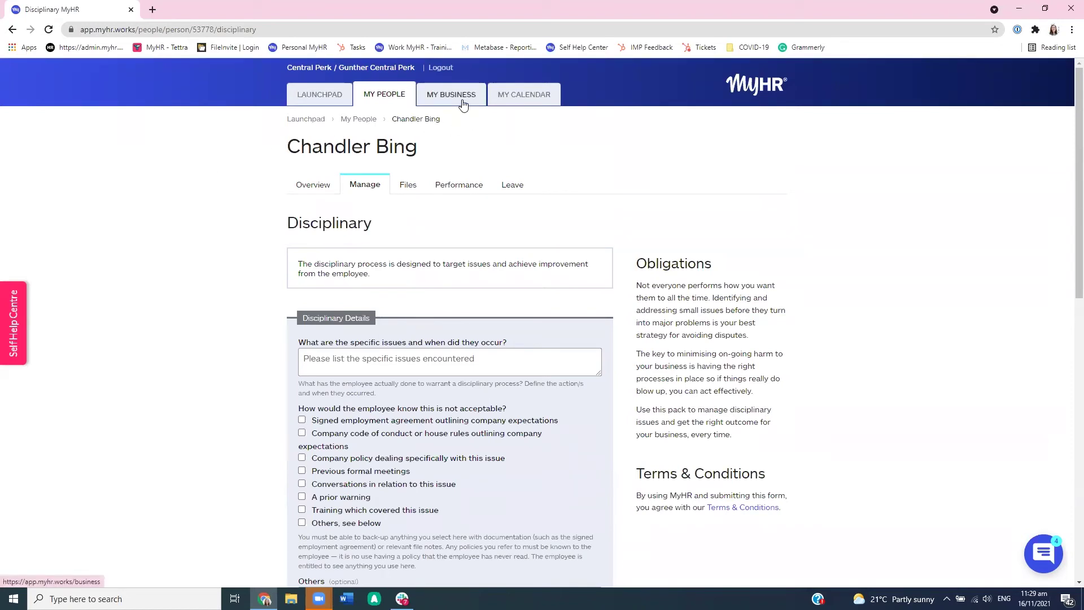
- Download "1 Disciplinary Process Map - Potential Warning.pdf" from the MyHR Business Guides in My Business
left_click(462, 105)
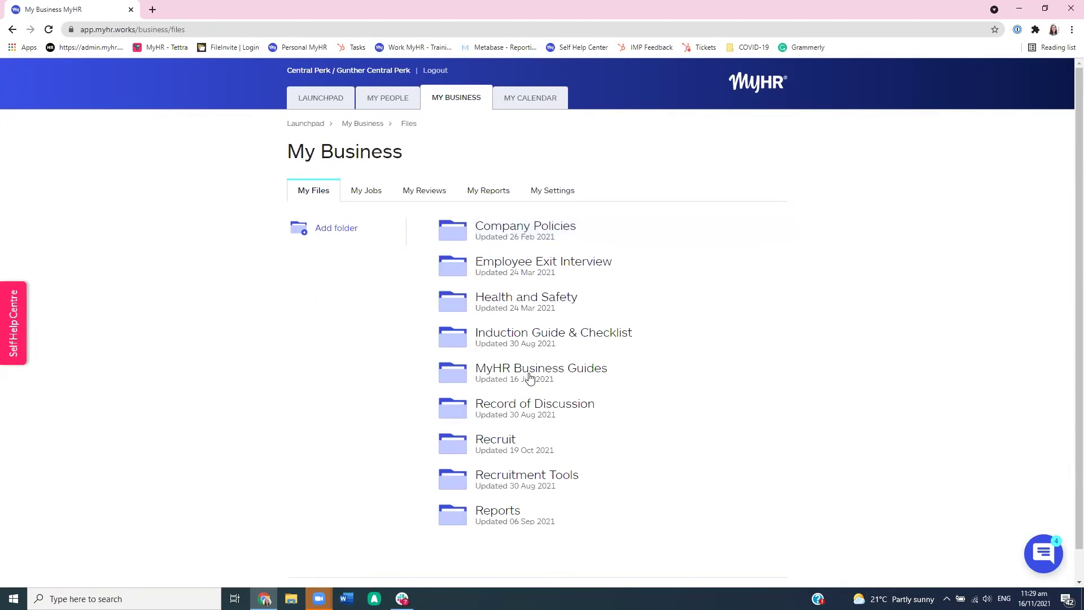
left_click(605, 371)
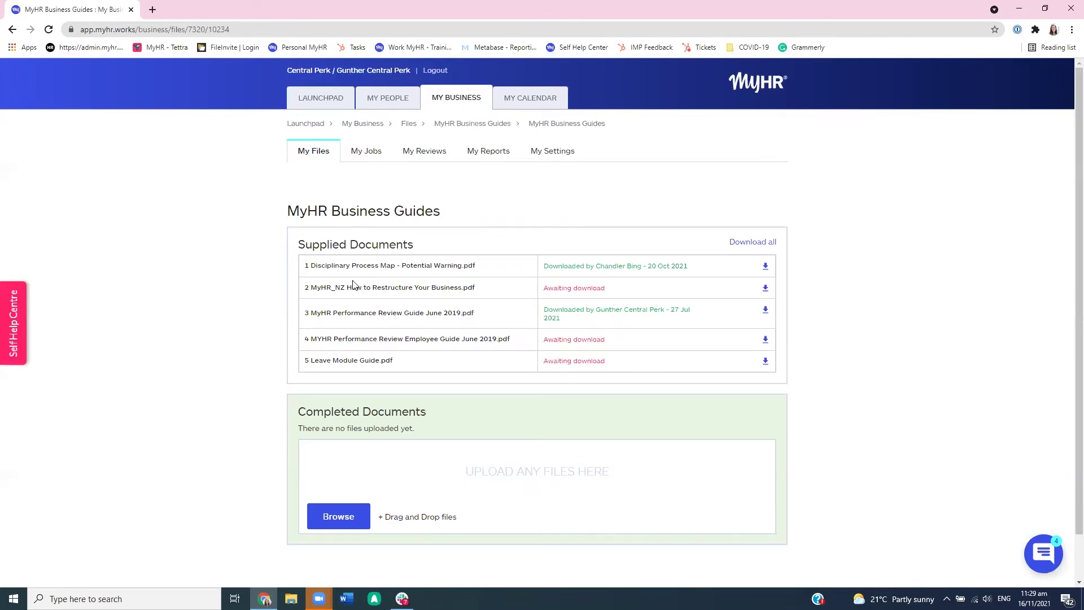
left_click(766, 267)
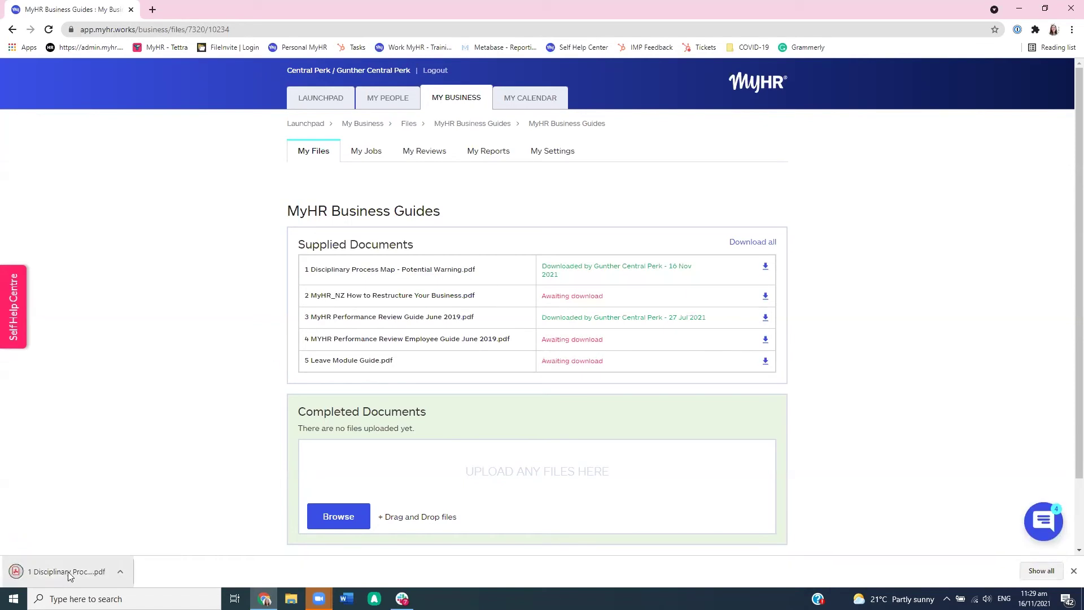
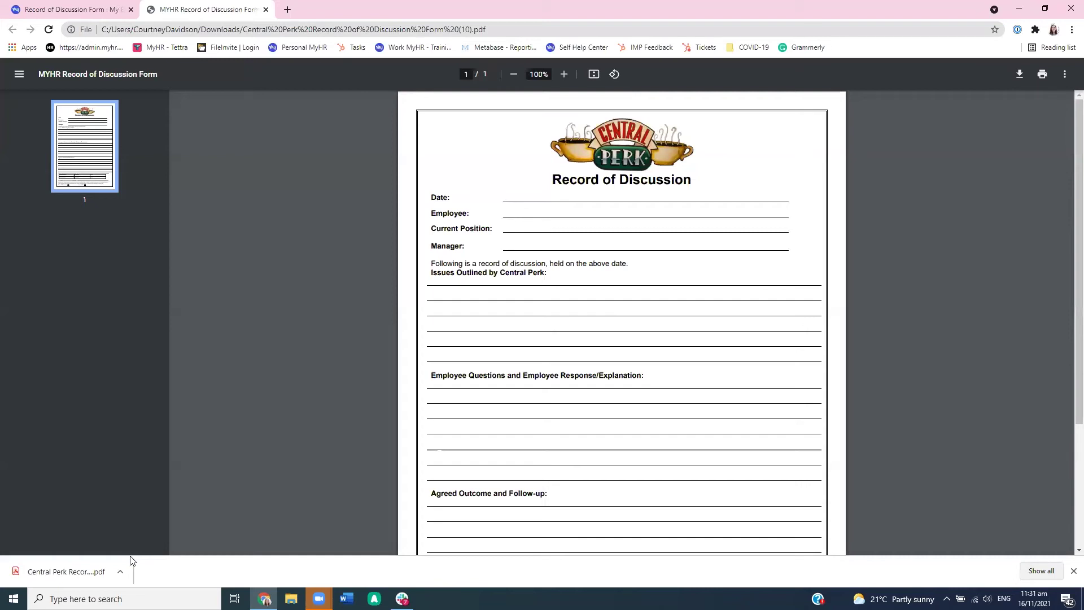
- Close the Record of Discussion PDF and open the Performance Reviews overview from the Launchpad
left_click(266, 9)
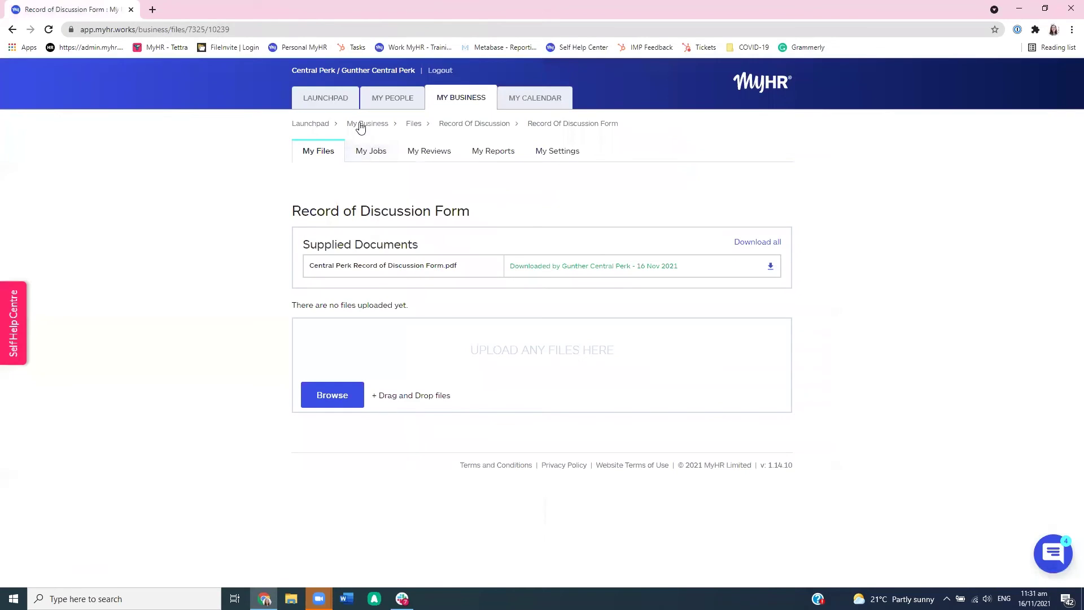
left_click(336, 105)
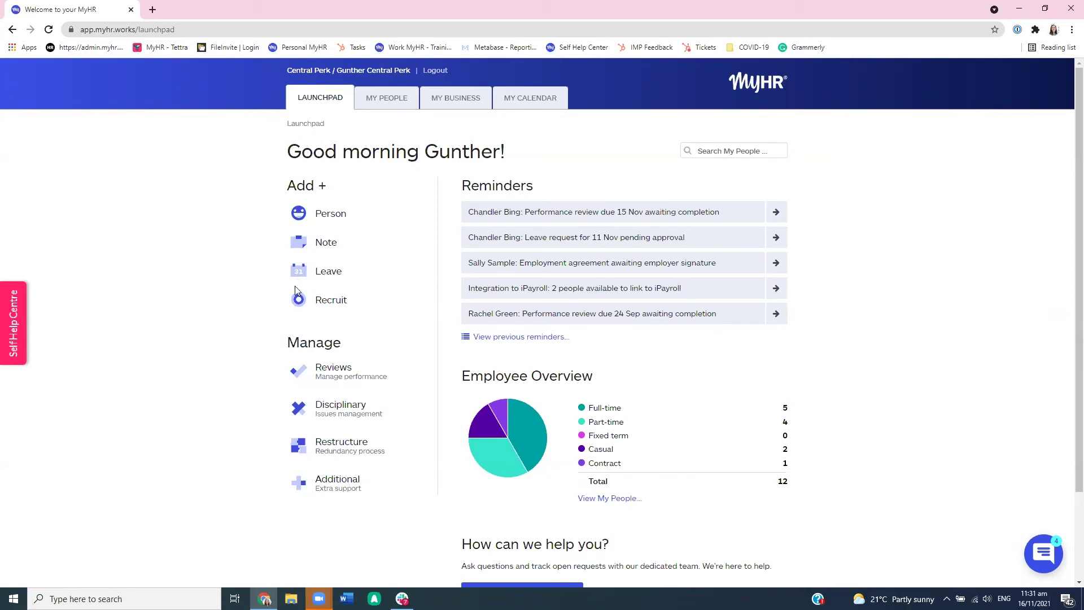
left_click(345, 379)
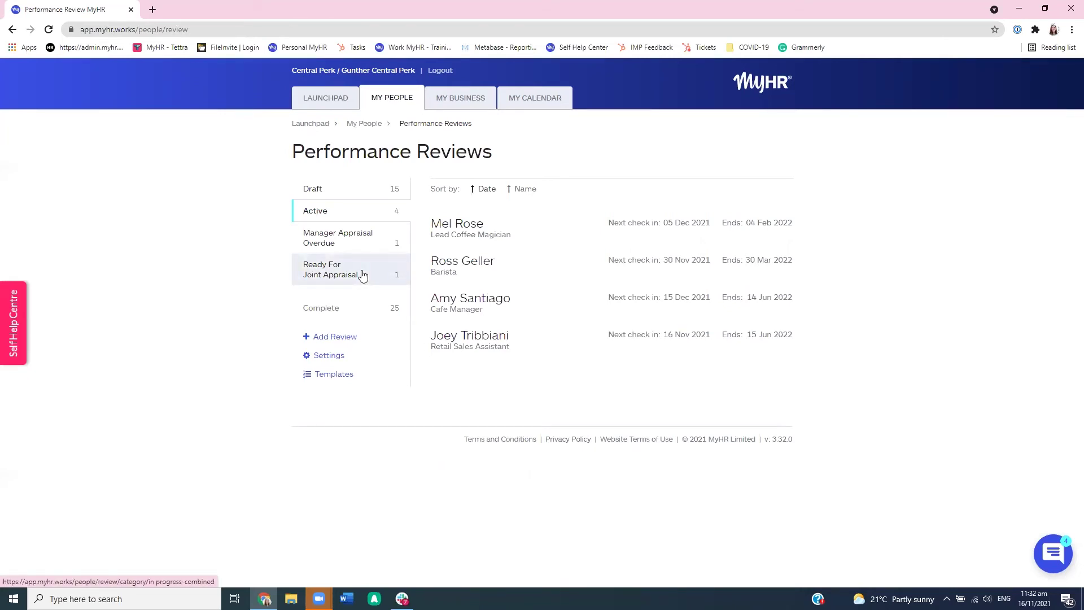
- View the company-wide review settings in My Business and open the list of review templates
left_click(468, 102)
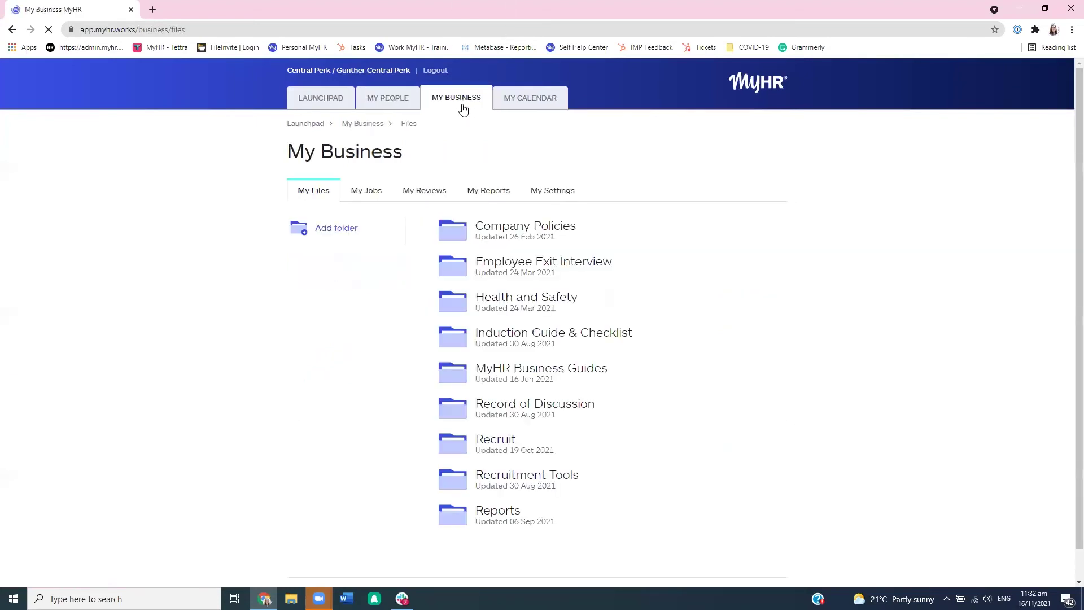
left_click(430, 194)
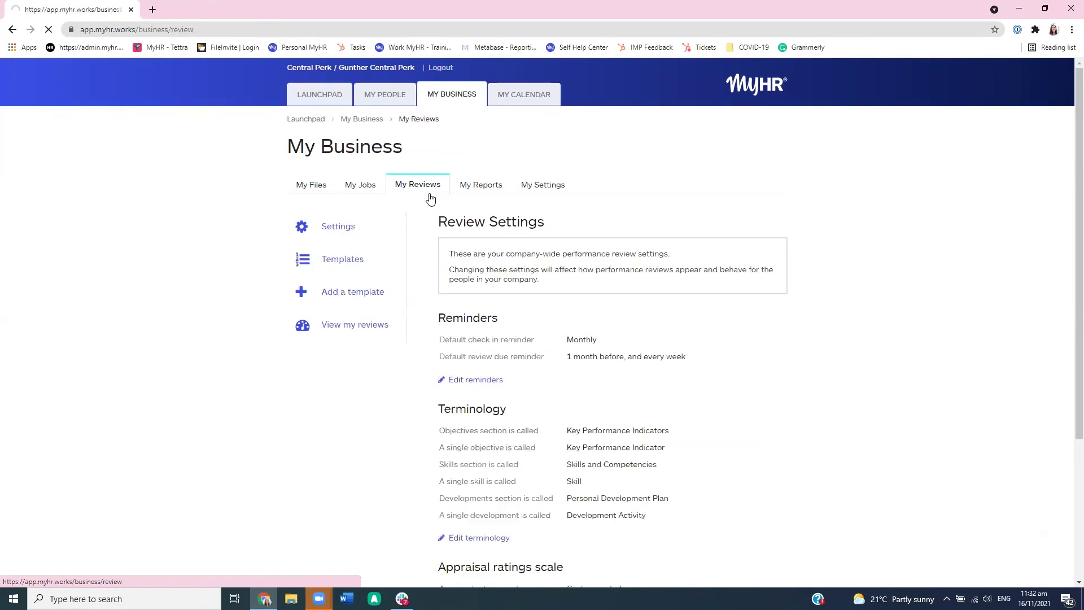
left_click(352, 263)
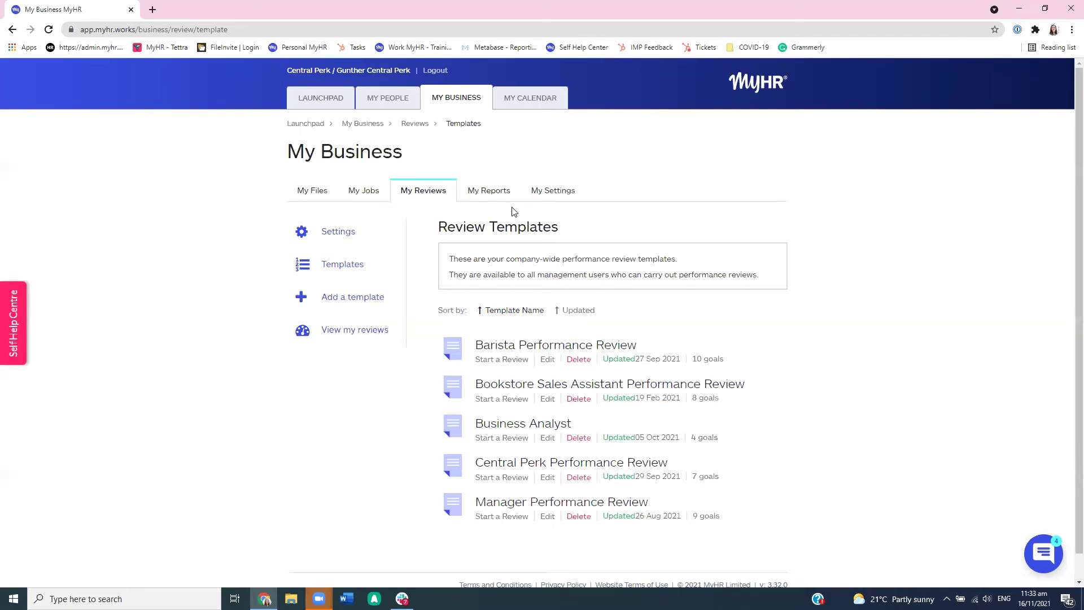
- Open the Launchpad reminder for the performance review due 15 Nov and examine the Final Appraisal's ratings, development plan and comments
left_click(331, 109)
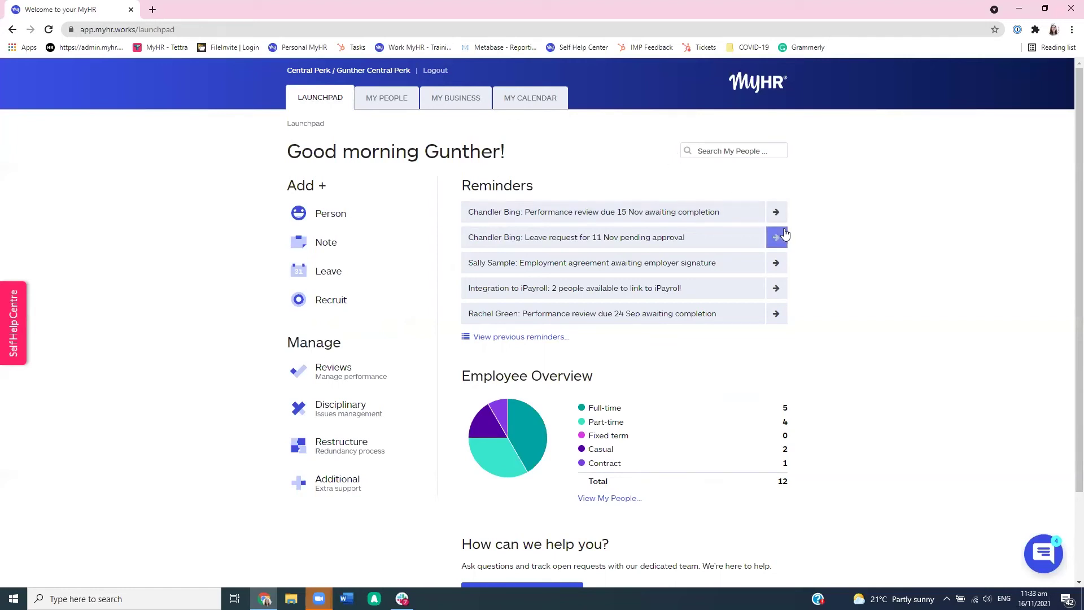
left_click(776, 213)
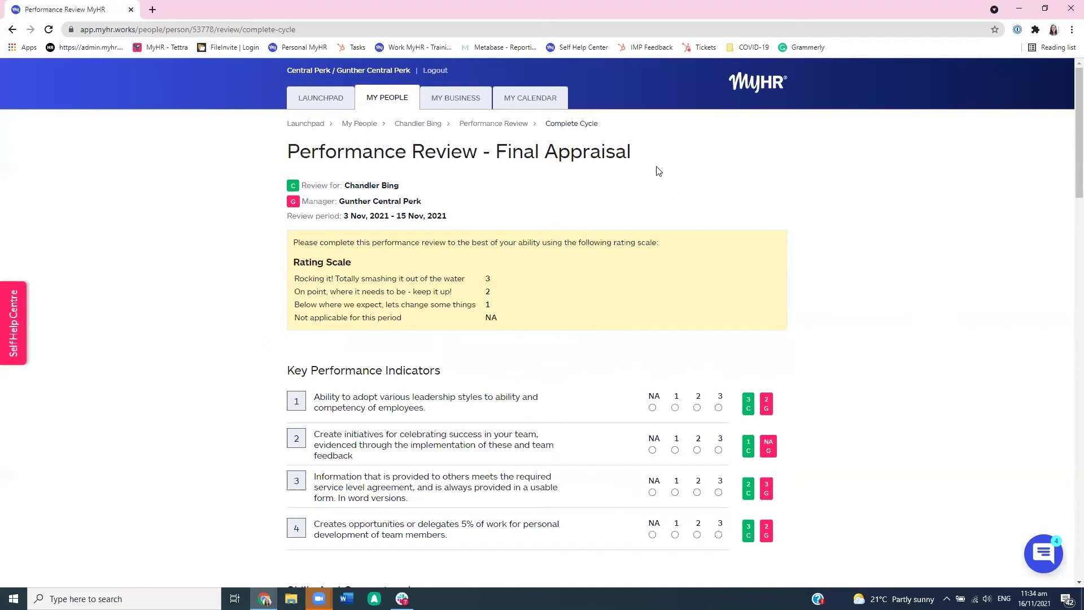
scroll(806, 346, "down", 1)
scroll(805, 343, "down", 2)
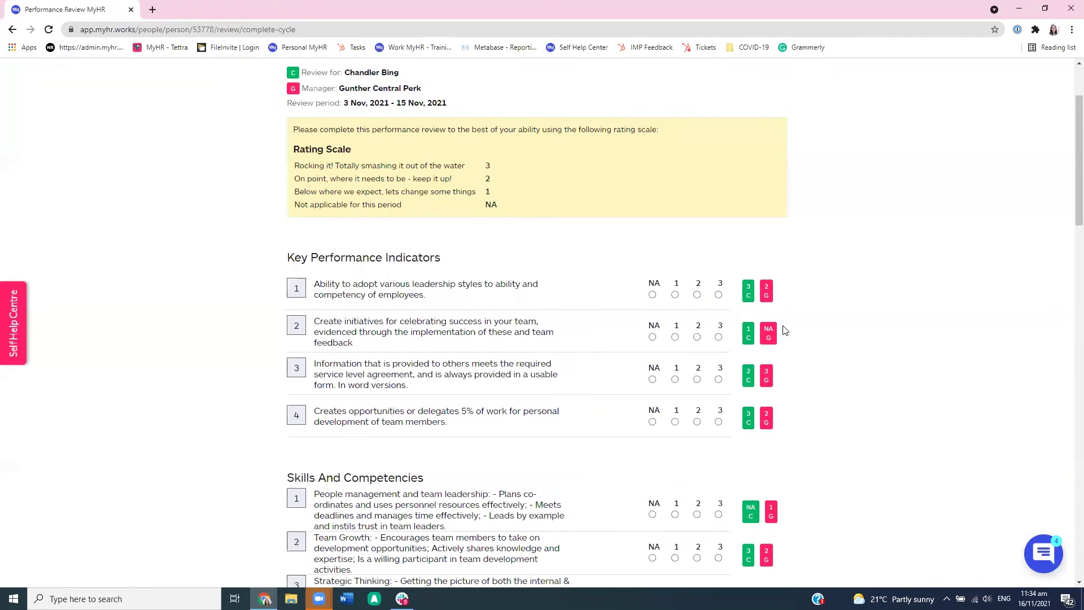
scroll(786, 316, "down", 1)
scroll(781, 228, "down", 4)
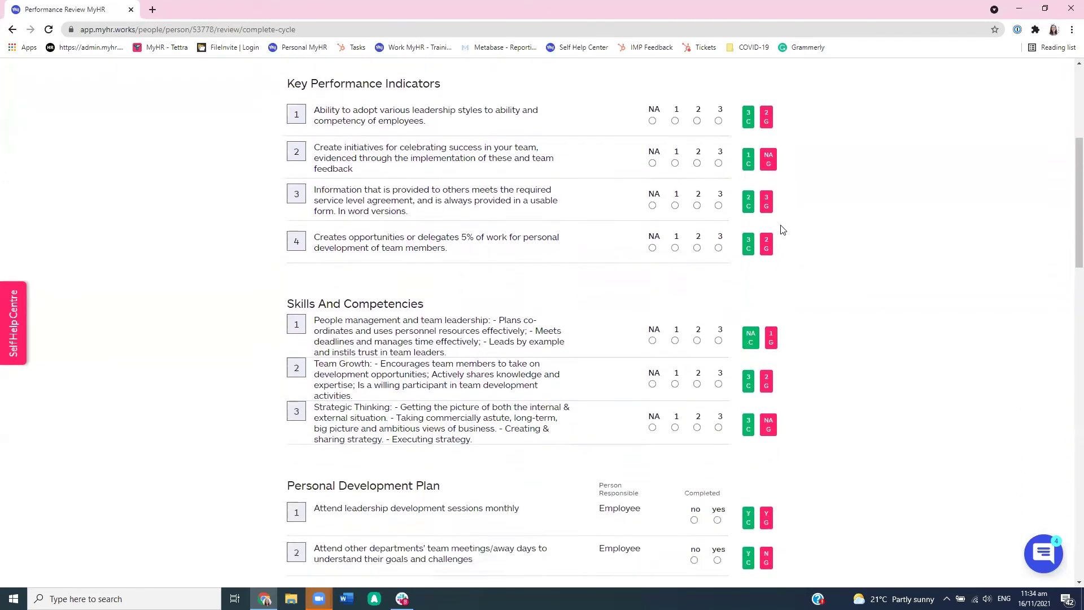
scroll(783, 229, "up", 3)
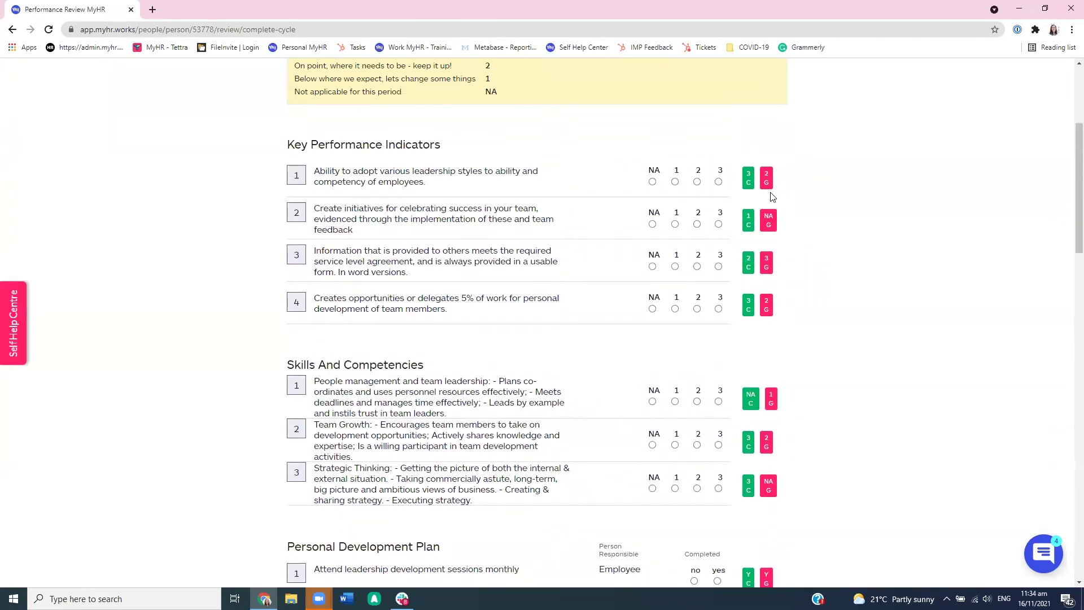
scroll(772, 196, "down", 7)
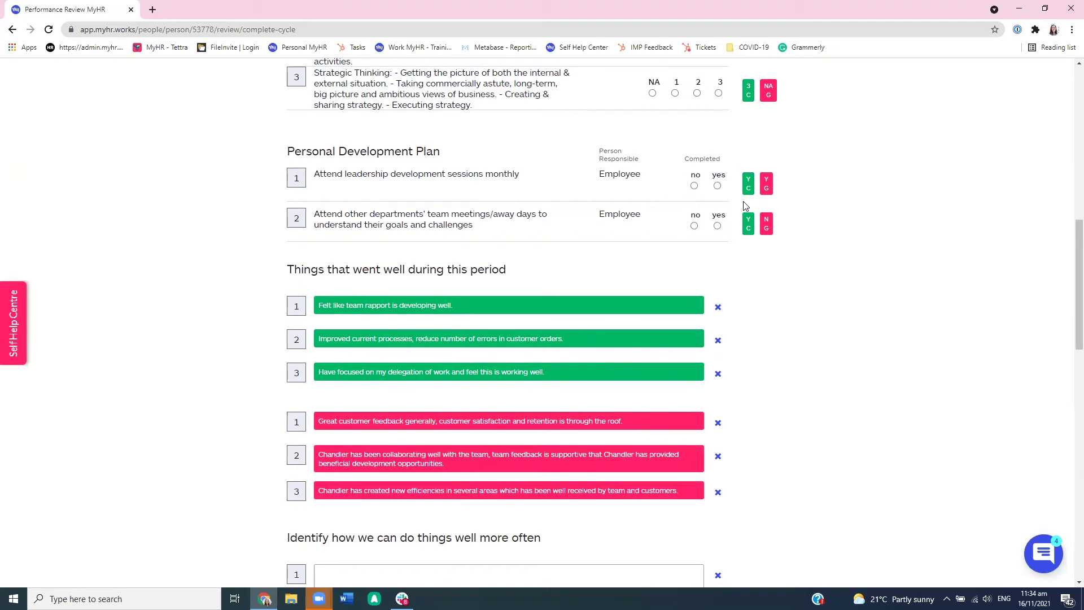
scroll(203, 220, "down", 6)
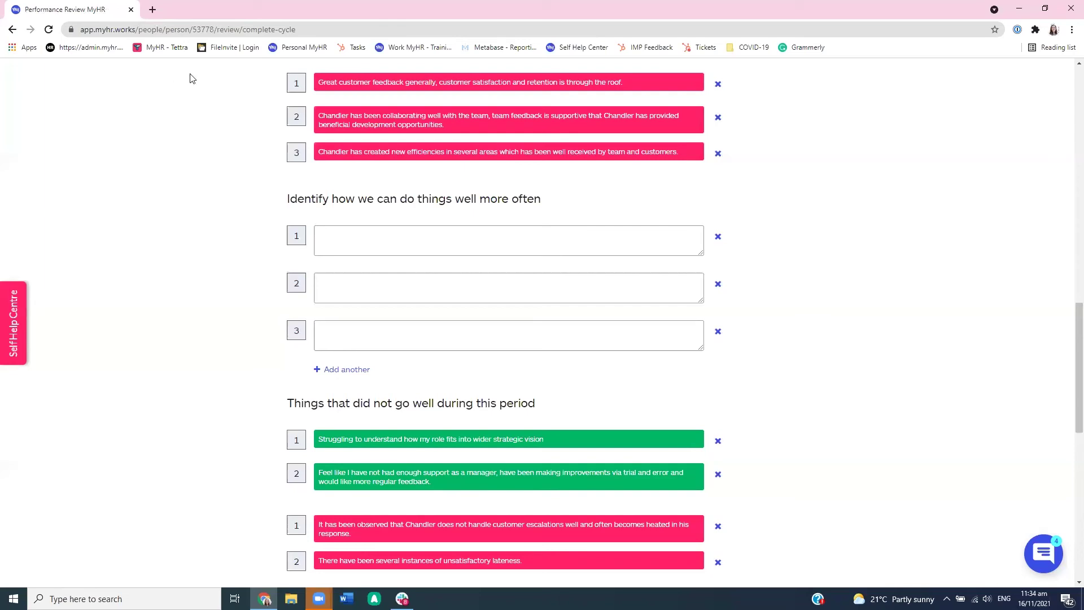
scroll(226, 104, "up", 3)
scroll(231, 107, "up", 13)
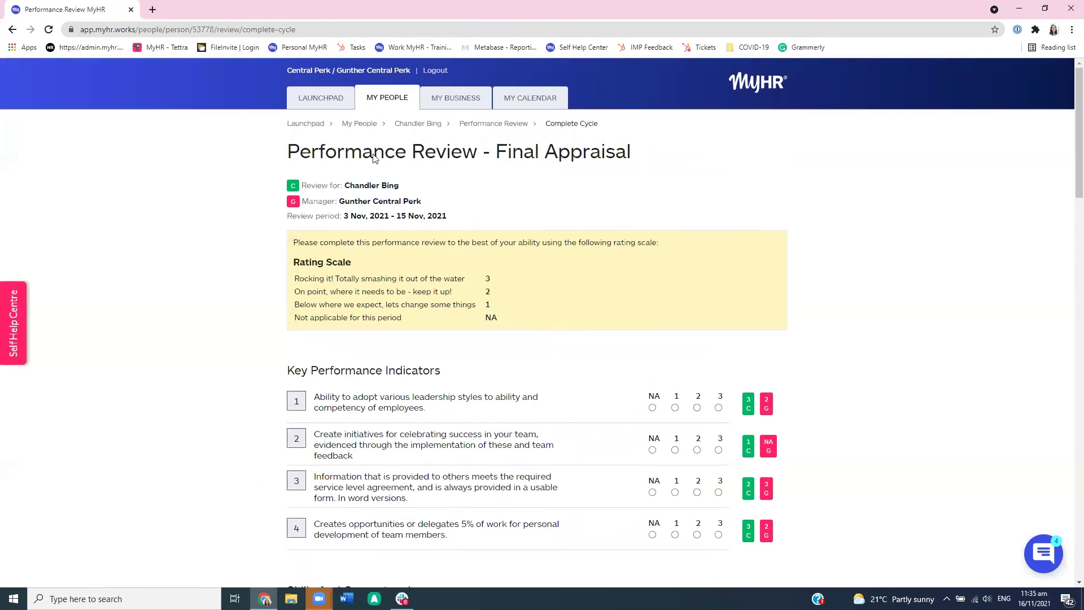
left_click(410, 98)
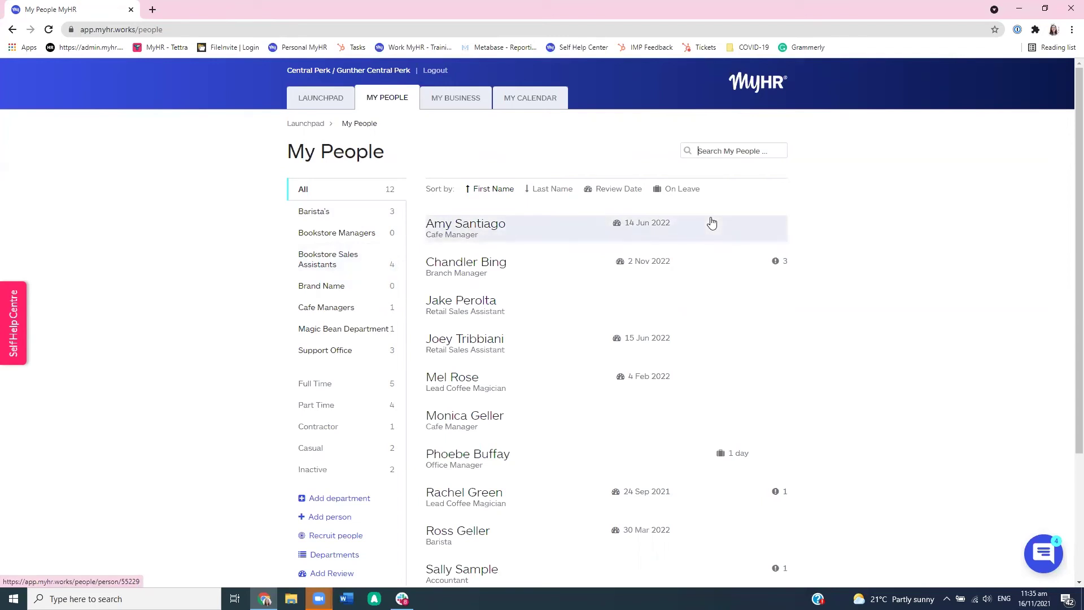
left_click(577, 236)
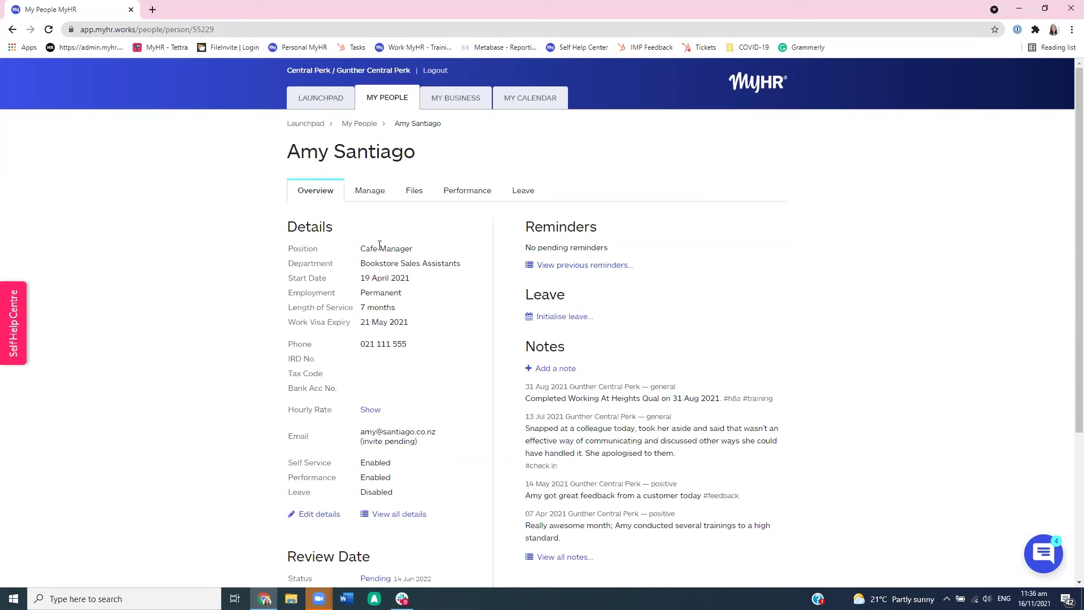
left_click(380, 201)
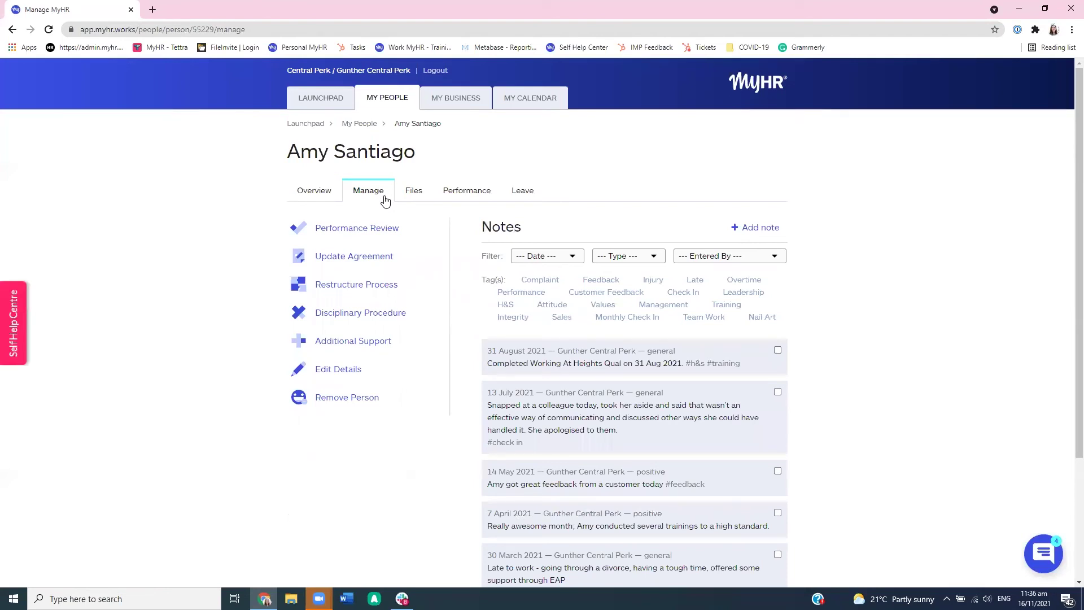
left_click(421, 194)
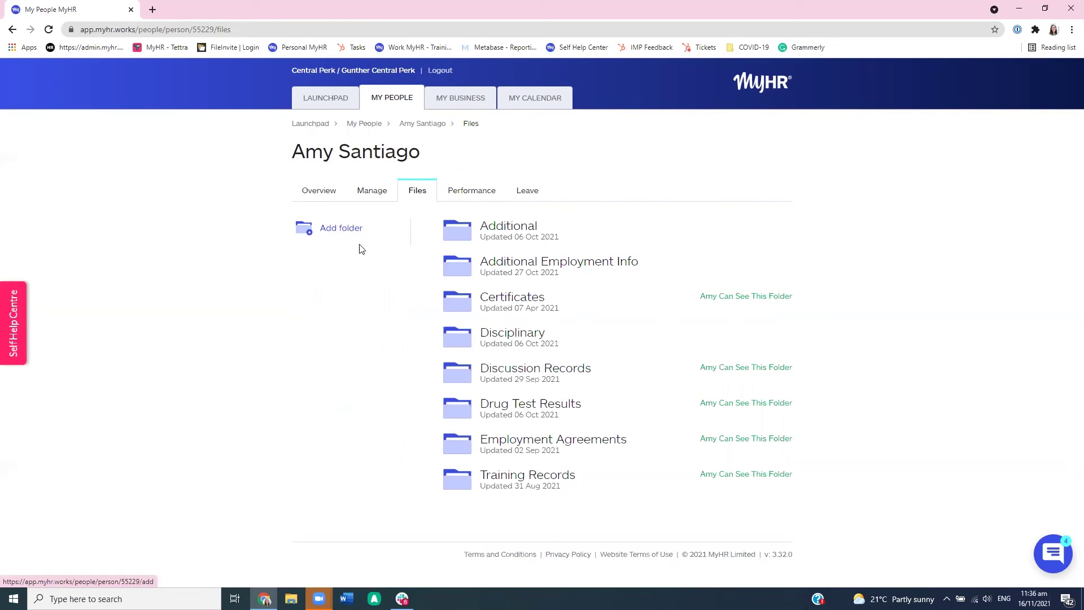
- Review the Cafe Manager's performance goals, development plan and check-ins, and view the initial leave setup
left_click(465, 197)
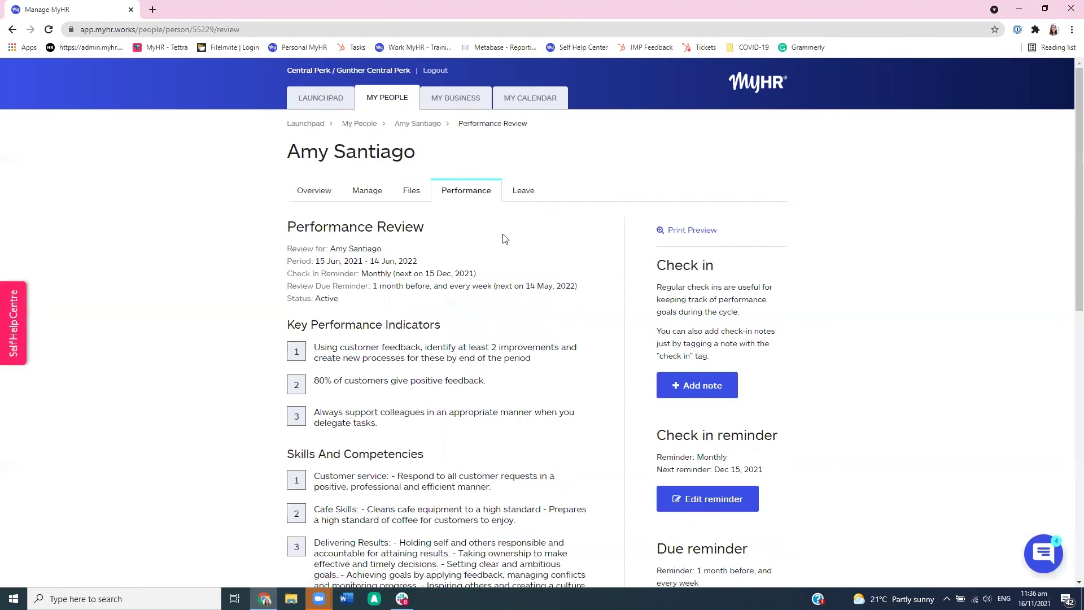
scroll(504, 236, "down", 2)
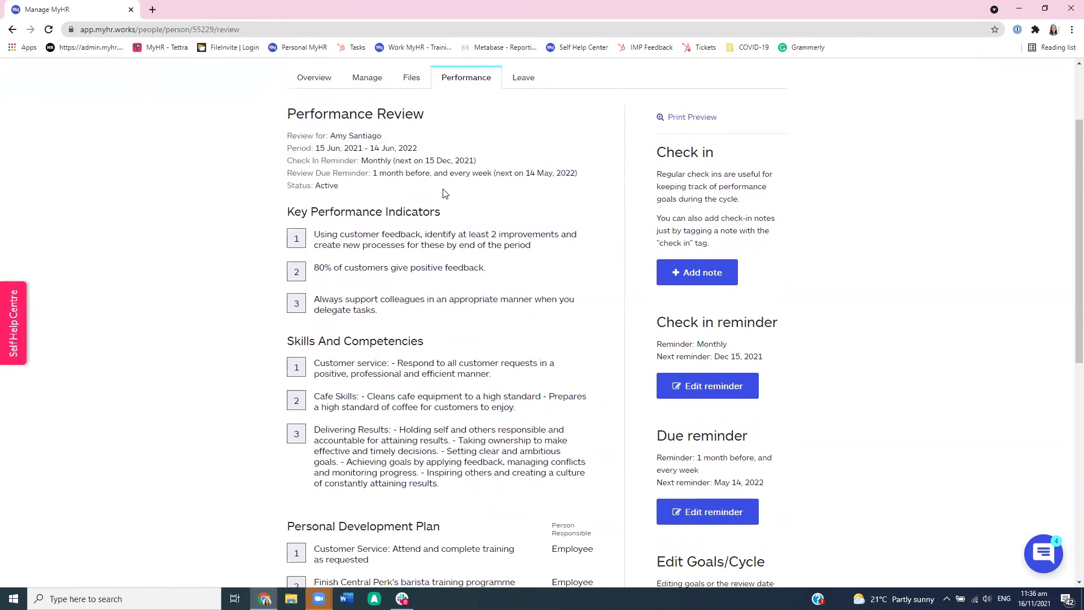
scroll(451, 214, "down", 3)
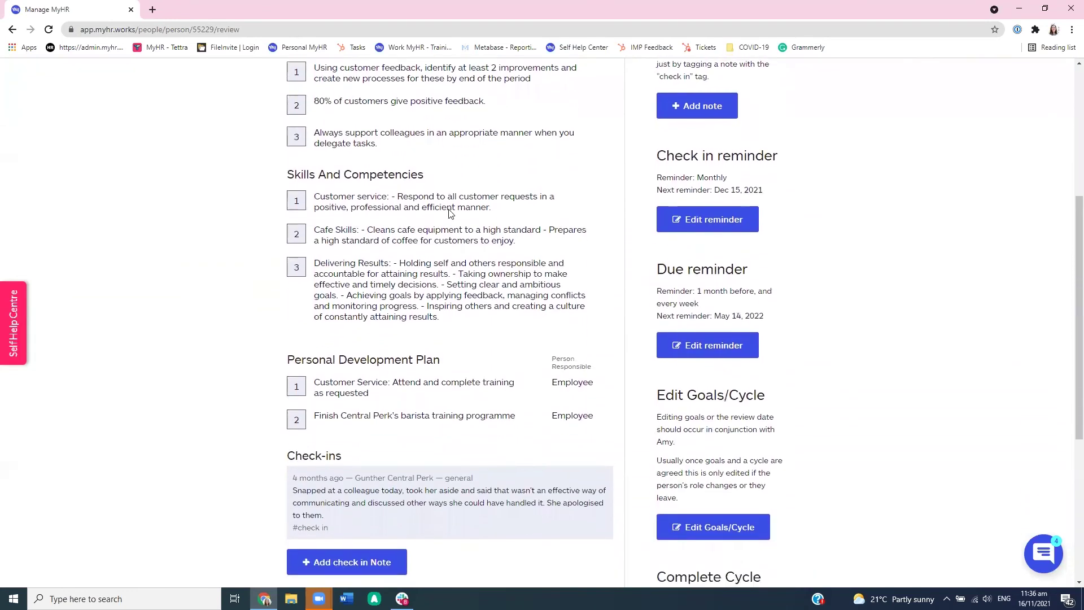
scroll(451, 213, "up", 1)
scroll(450, 213, "up", 3)
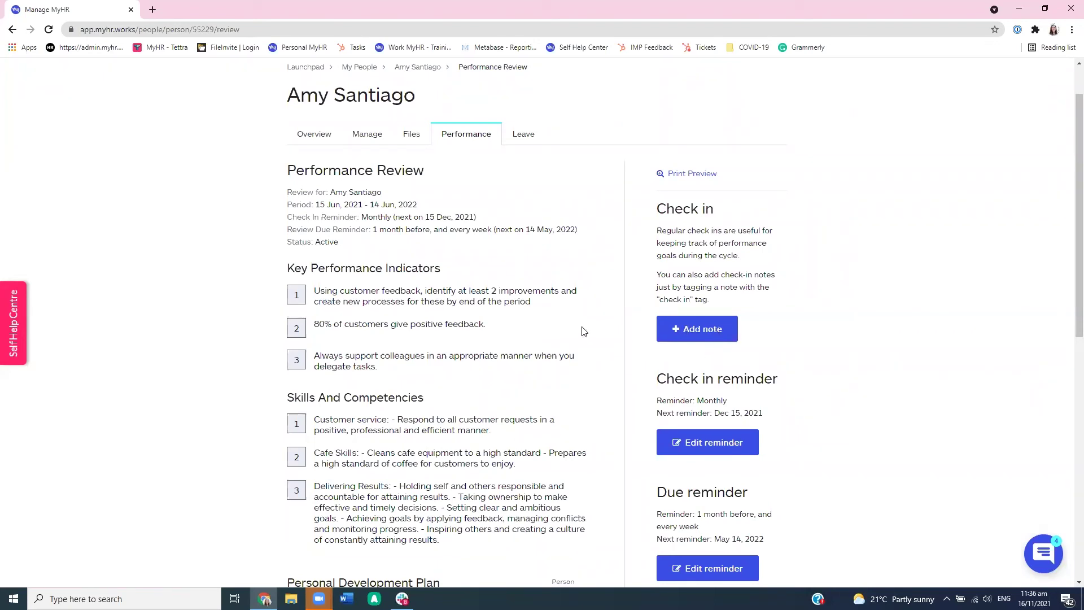
left_click(524, 137)
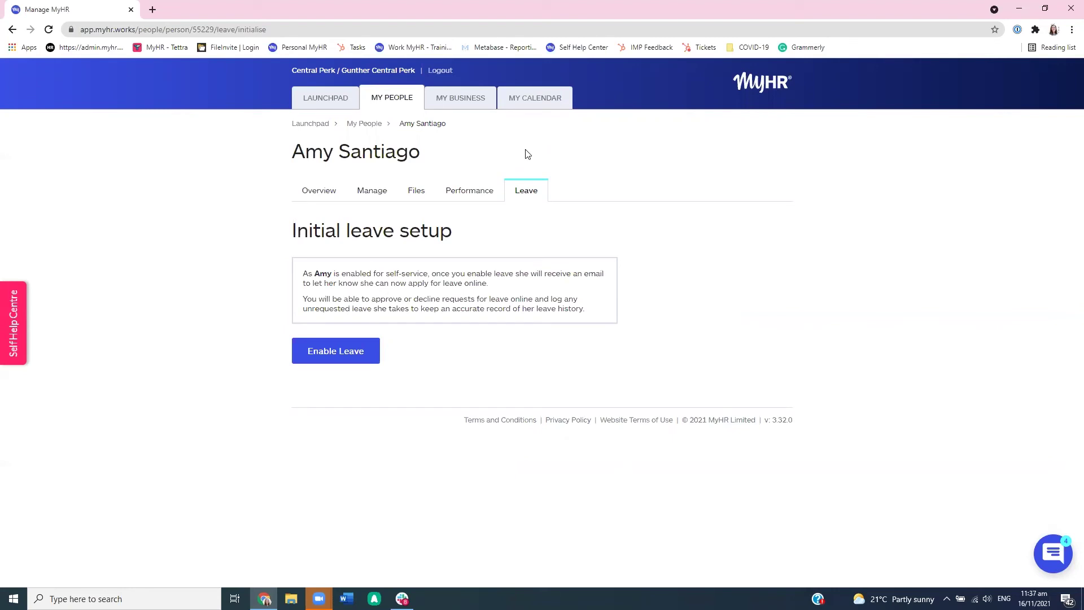
- Look through the files, jobs, reviews and reports sections of My Business
left_click(442, 99)
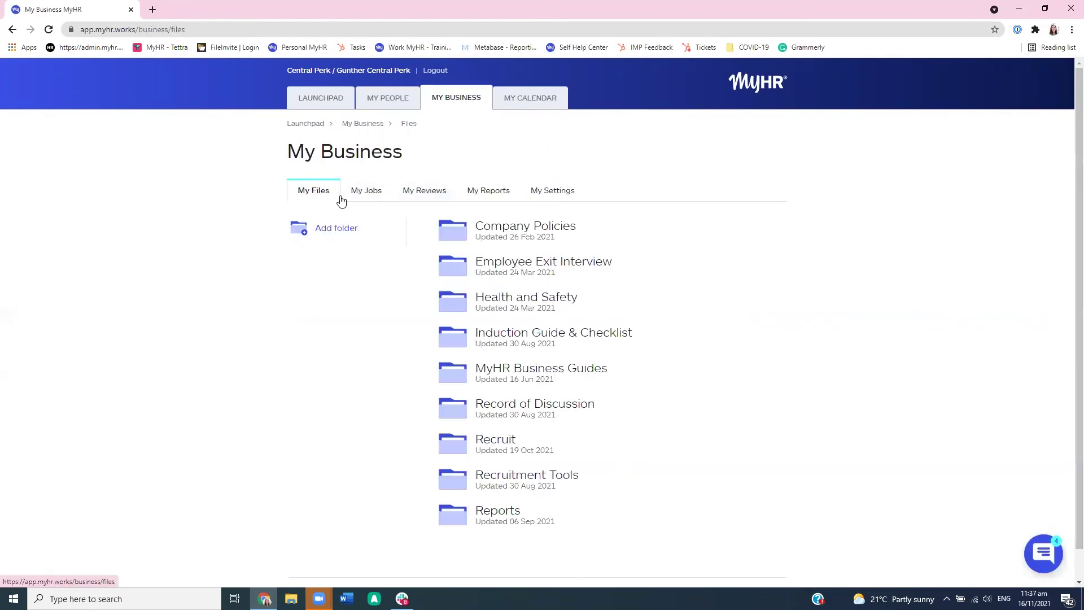
left_click(363, 198)
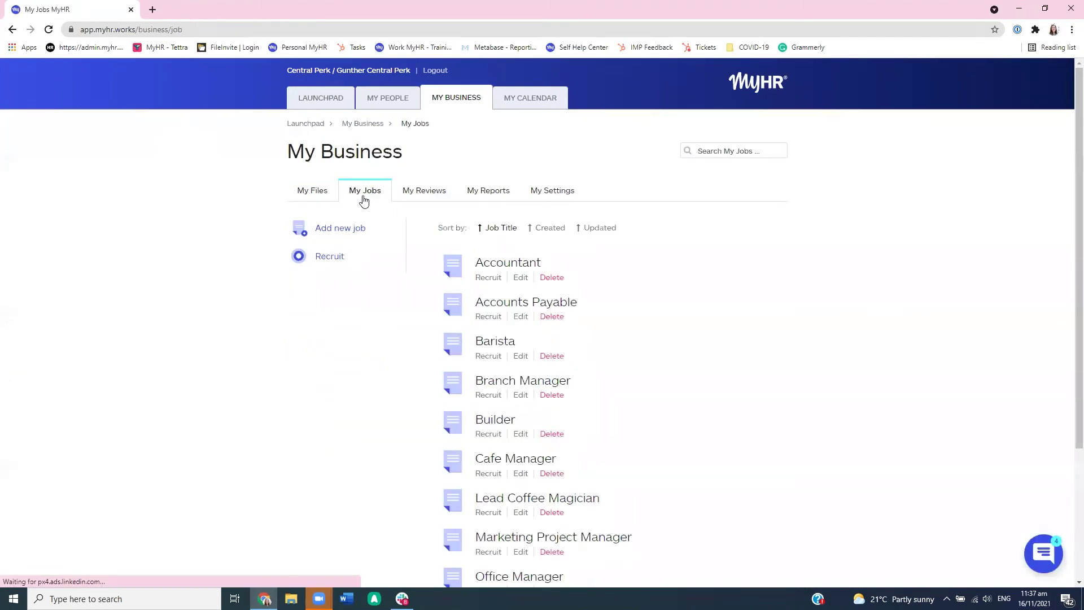
left_click(422, 201)
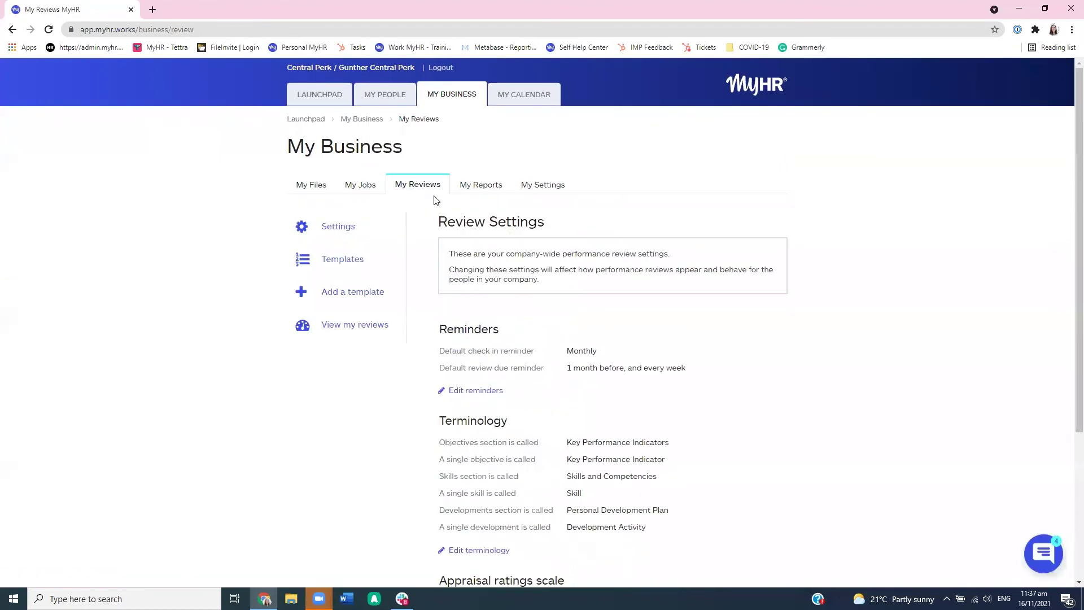
left_click(482, 190)
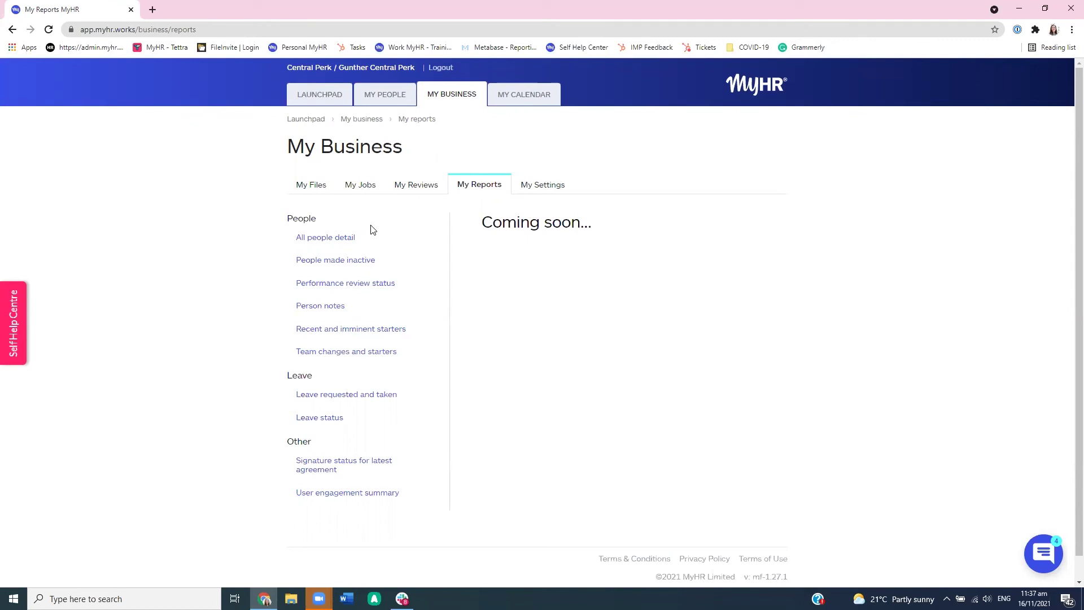
- Open the Leave Requested And Taken report and view its leave type and pay period options without choosing any
left_click(357, 401)
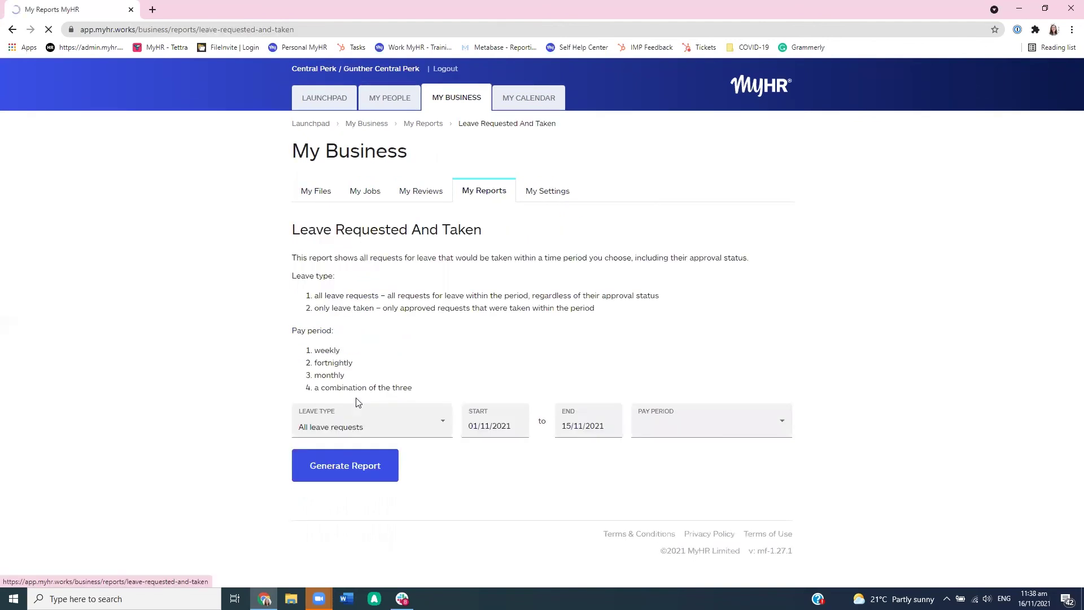
left_click(435, 427)
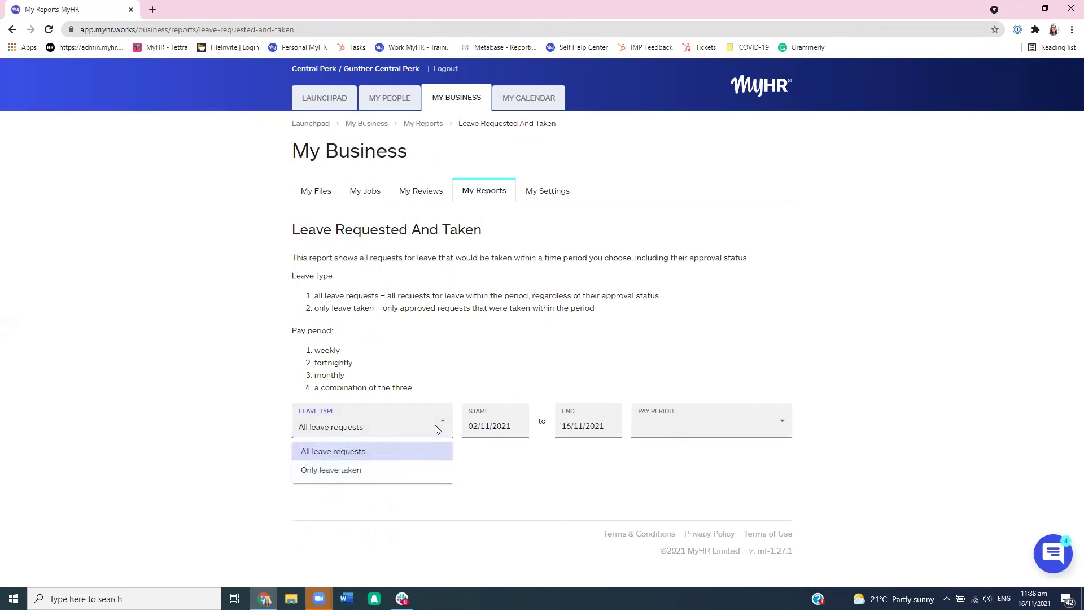
left_click(435, 424)
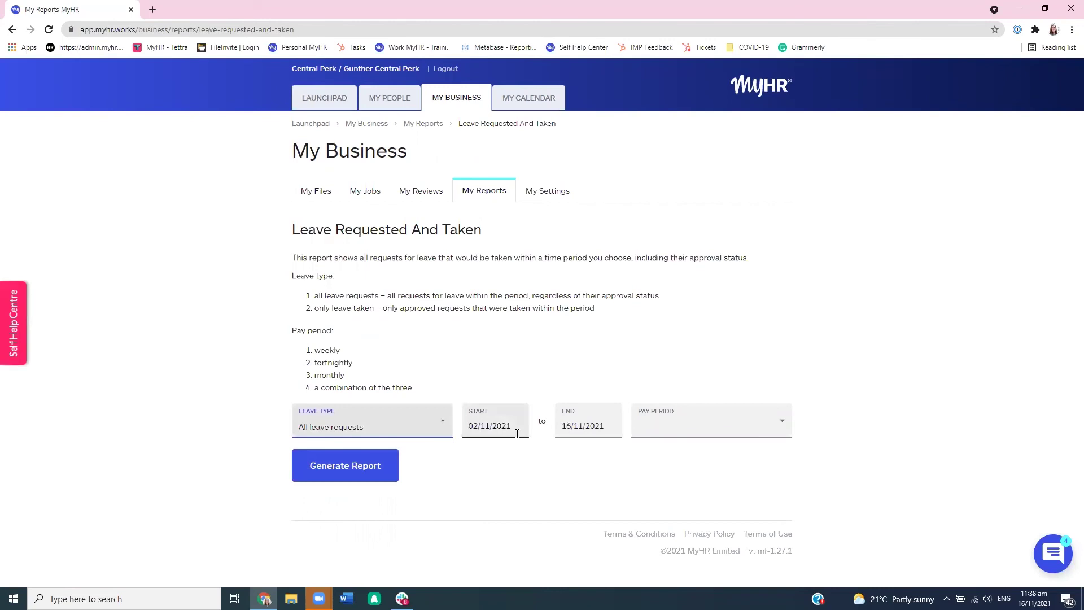
left_click(651, 433)
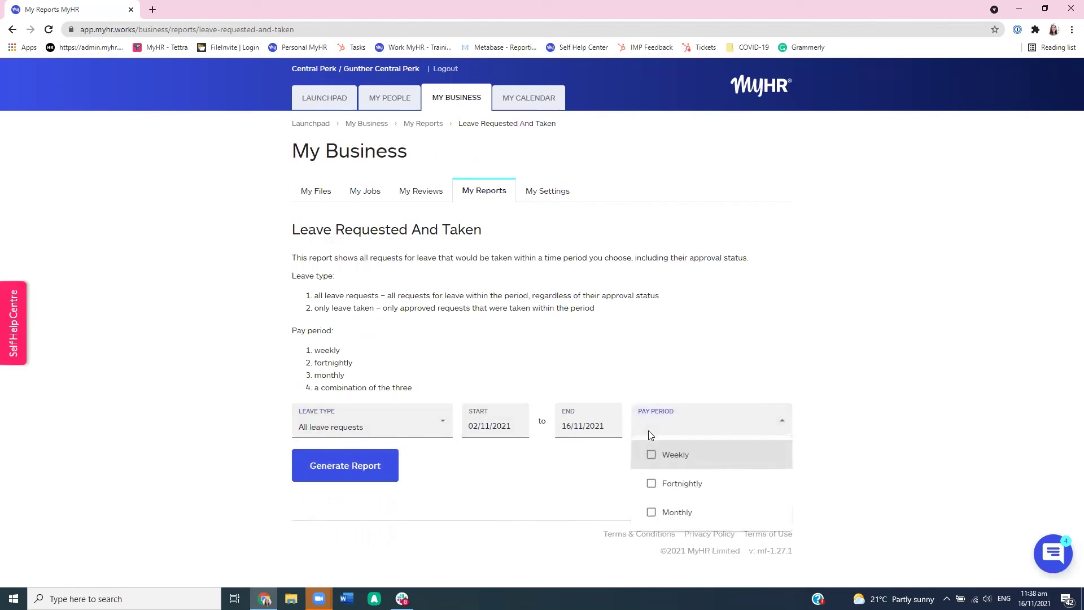
left_click(649, 432)
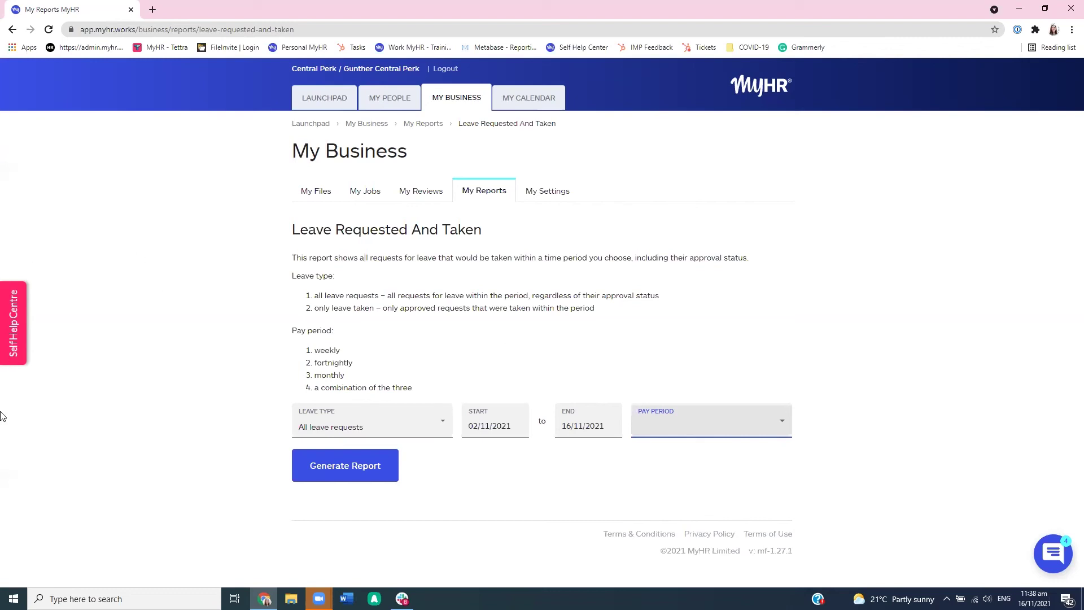
- View the November 2021 calendar and open the account management page listing the users
left_click(542, 100)
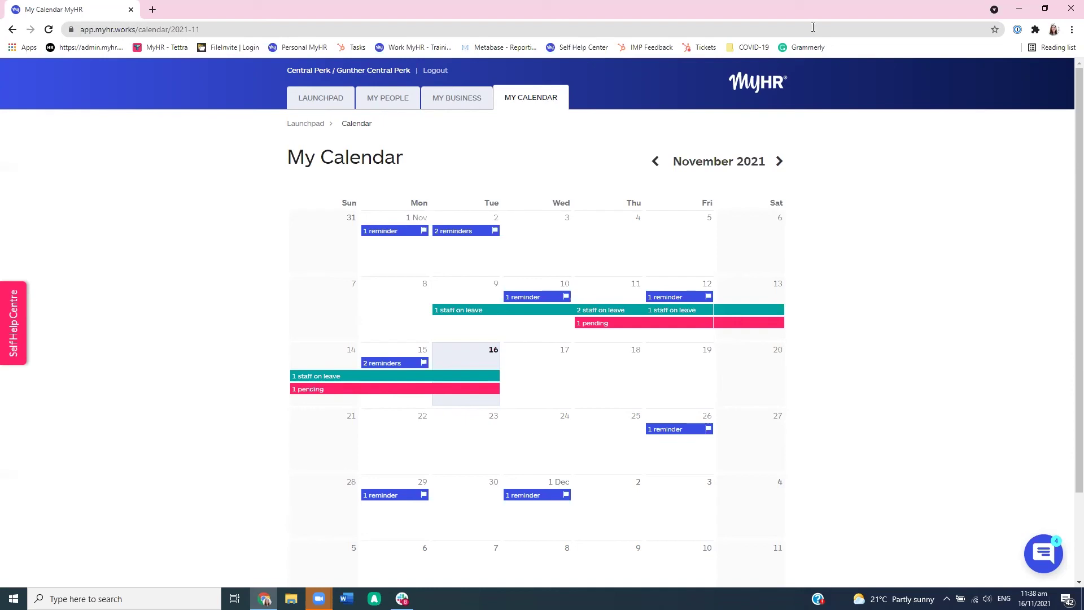
left_click(312, 73)
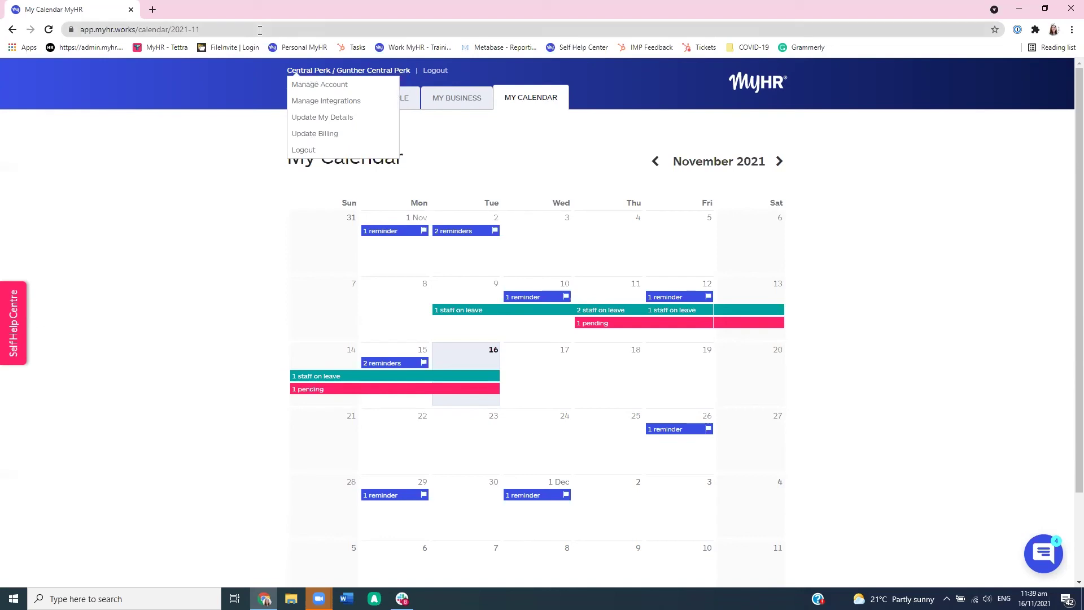
left_click(330, 90)
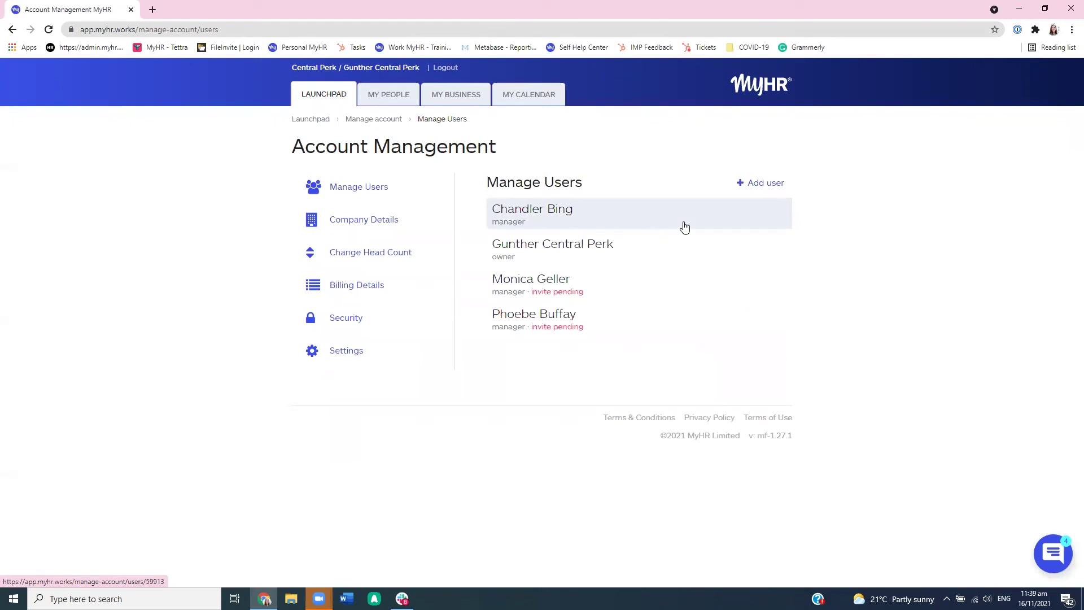
- Open the Branch Manager's user record and examine the user details, status, role, permissions and account actions
left_click(592, 219)
scroll(575, 273, "down", 5)
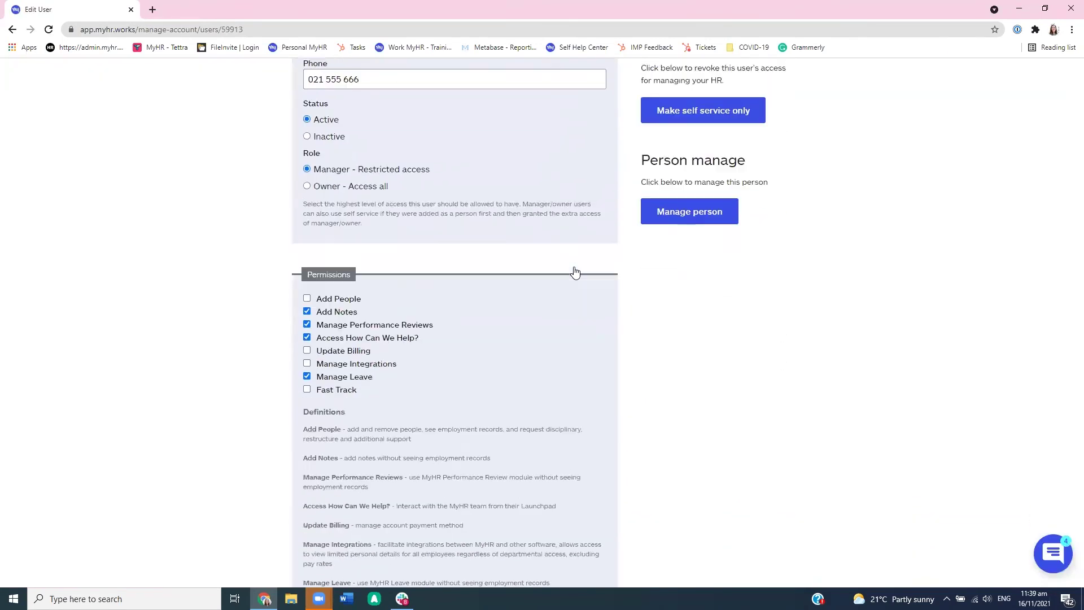
scroll(582, 269, "up", 7)
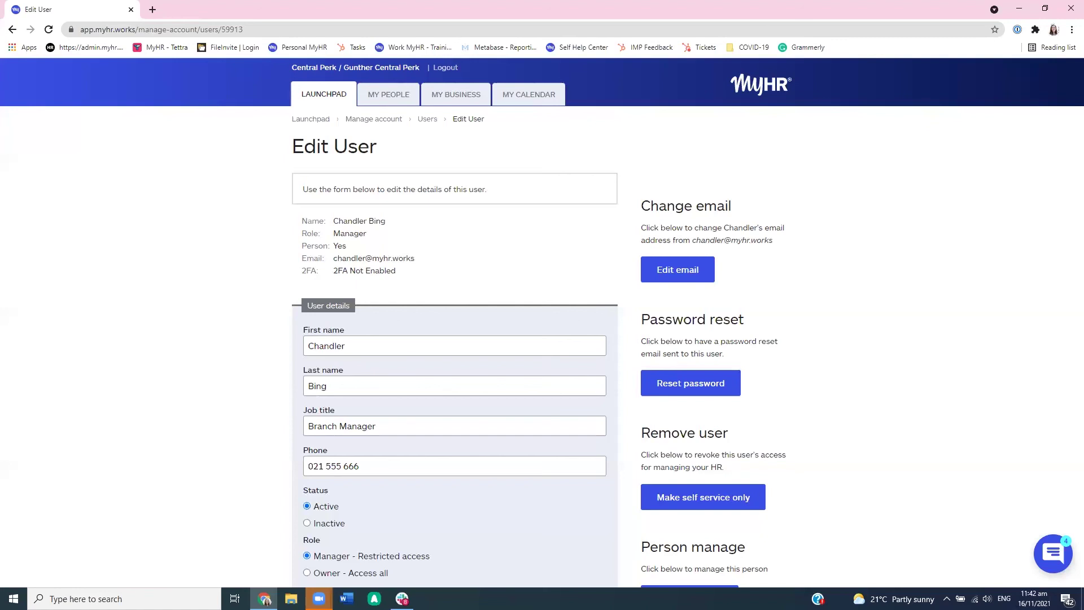
scroll(226, 170, "down", 5)
scroll(316, 107, "up", 5)
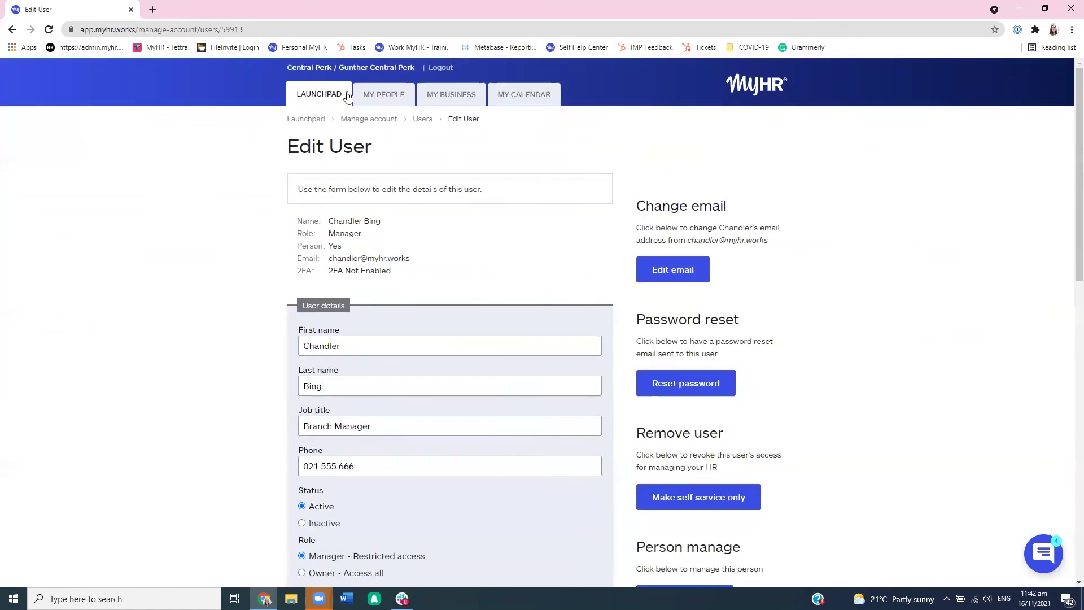
- Return to the Launchpad and open the MyHR Self Help Centre
left_click(320, 95)
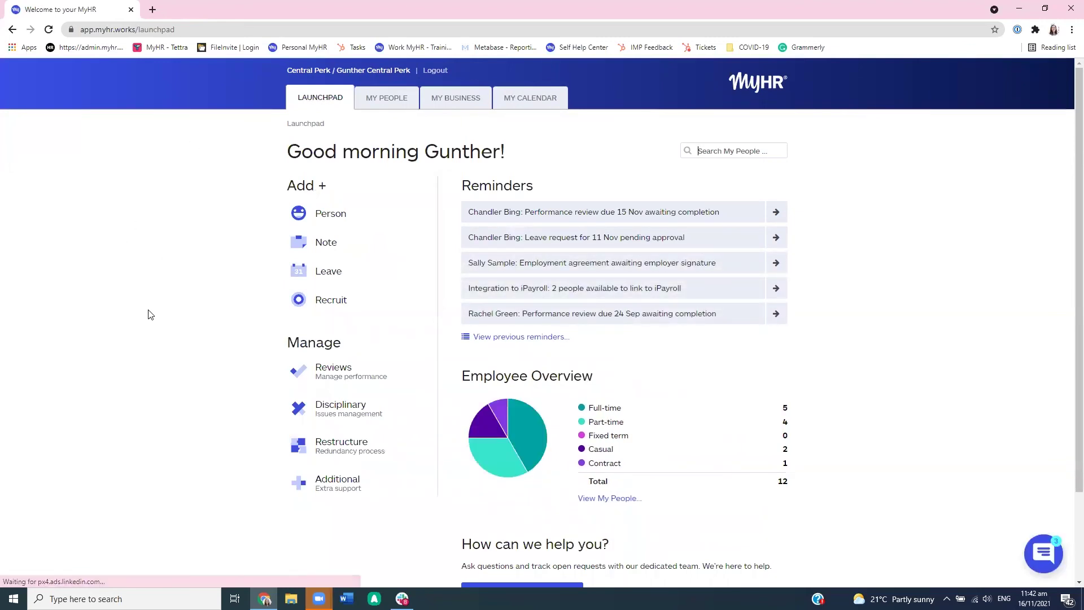
scroll(149, 310, "down", 2)
scroll(151, 315, "up", 2)
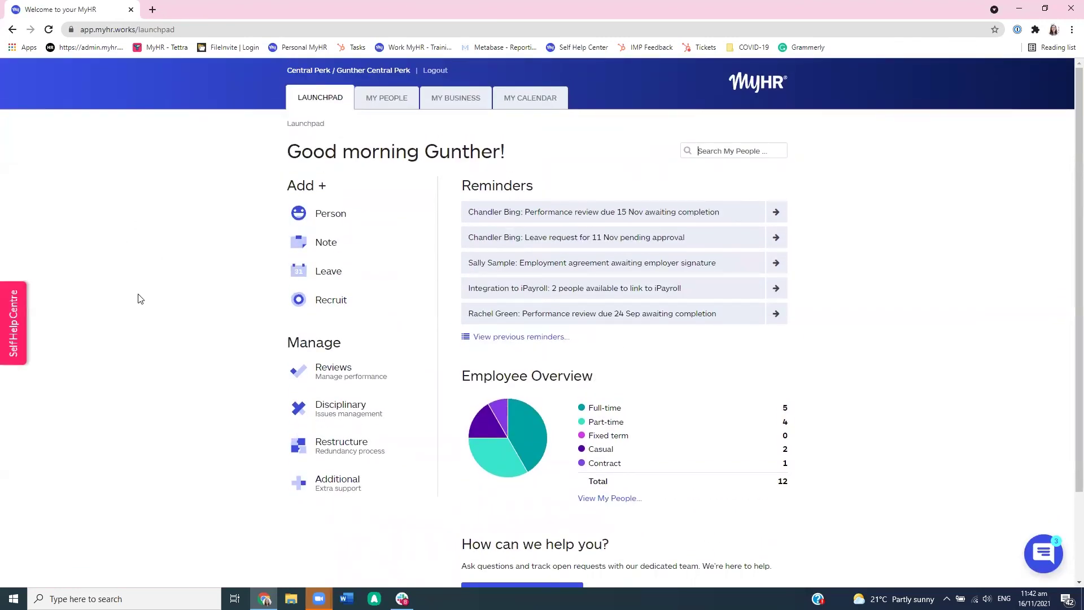
left_click(15, 345)
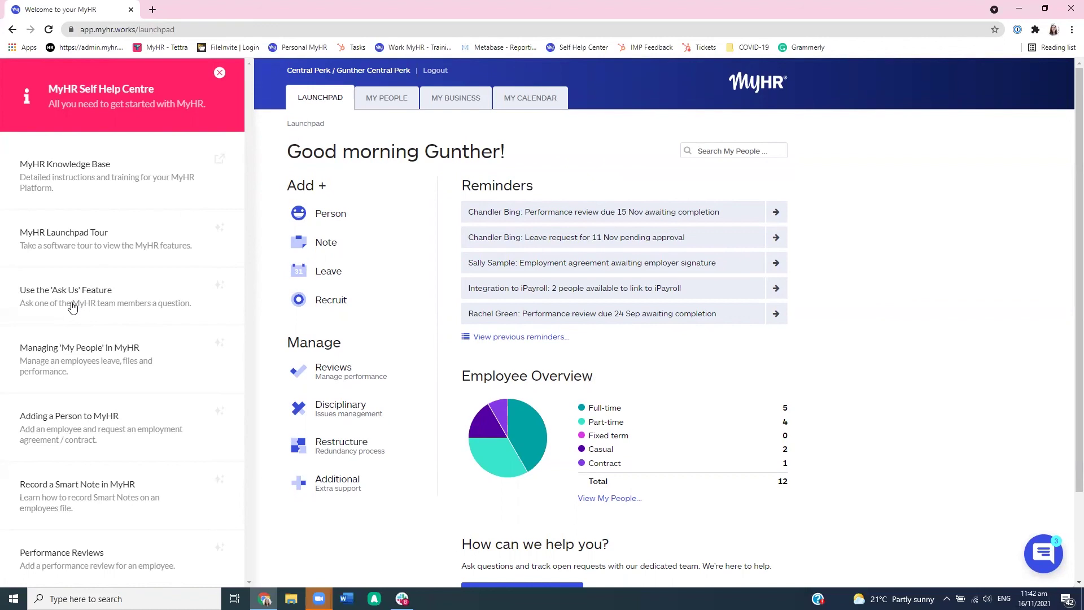
- Search the MyHR Knowledge Base for "mana" and open the article "Adding owners and managers to your account"
left_click(120, 175)
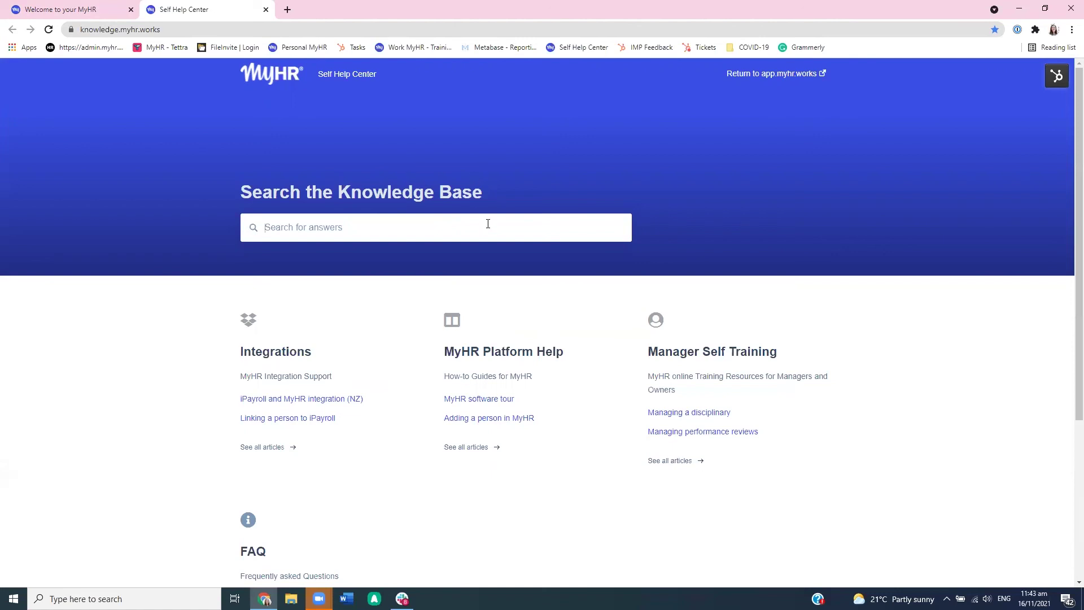
type("mana")
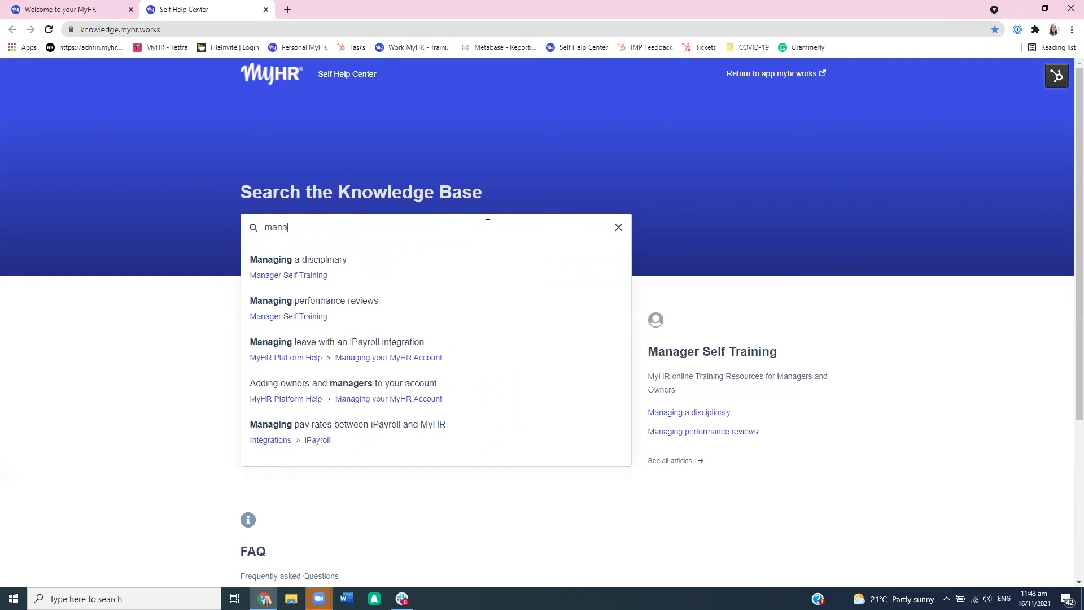
left_click(480, 393)
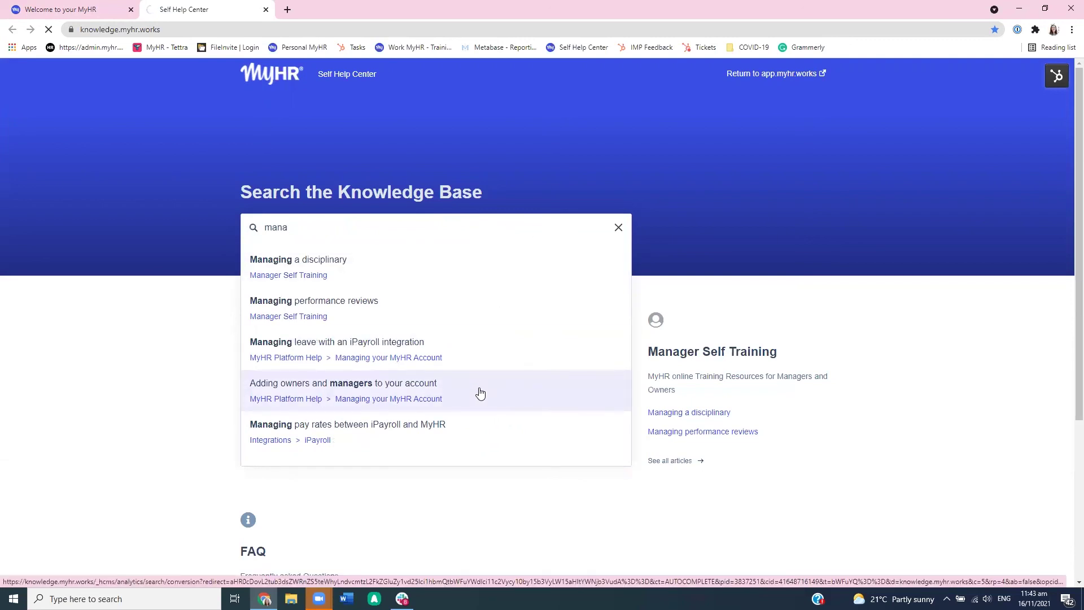